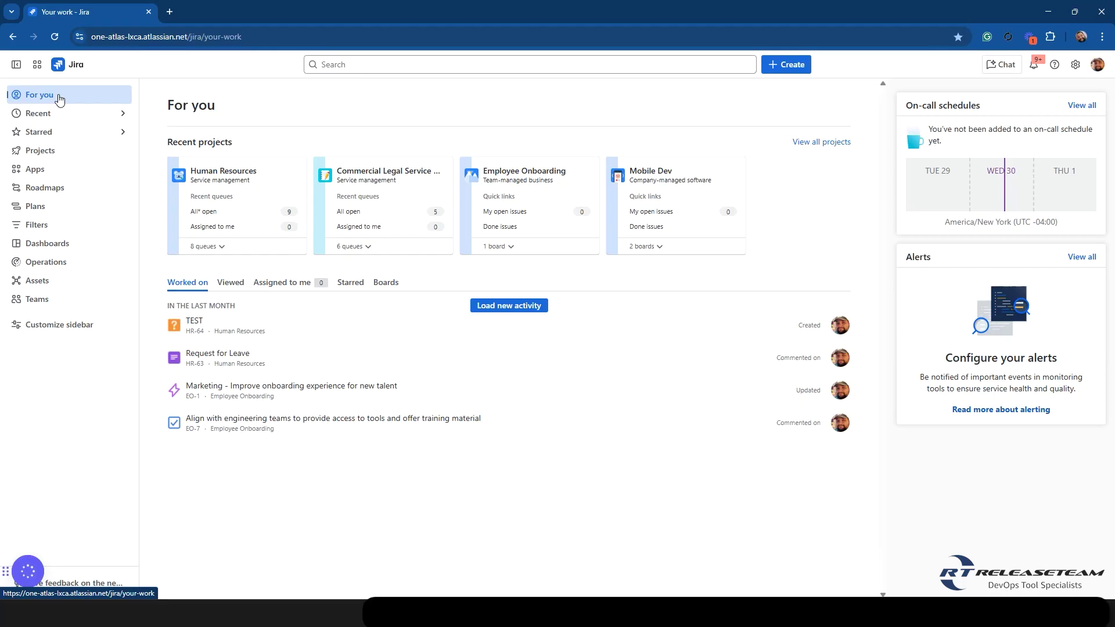
Step: Browse the Recent and Starred item lists in the sidebar, then close Starred
left_click(60, 99)
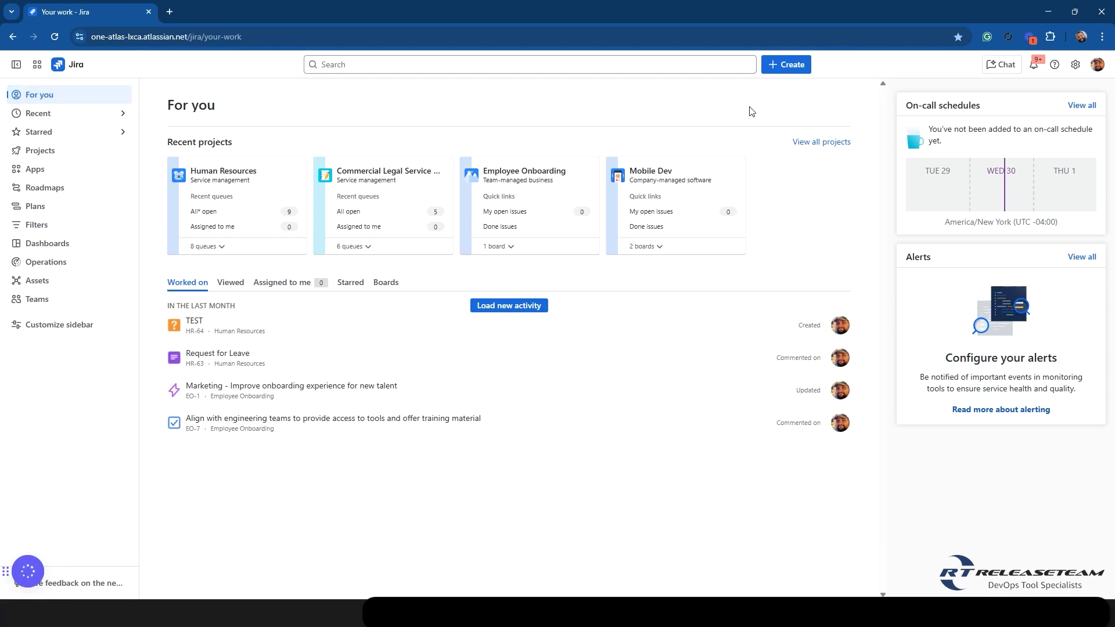
left_click(39, 114)
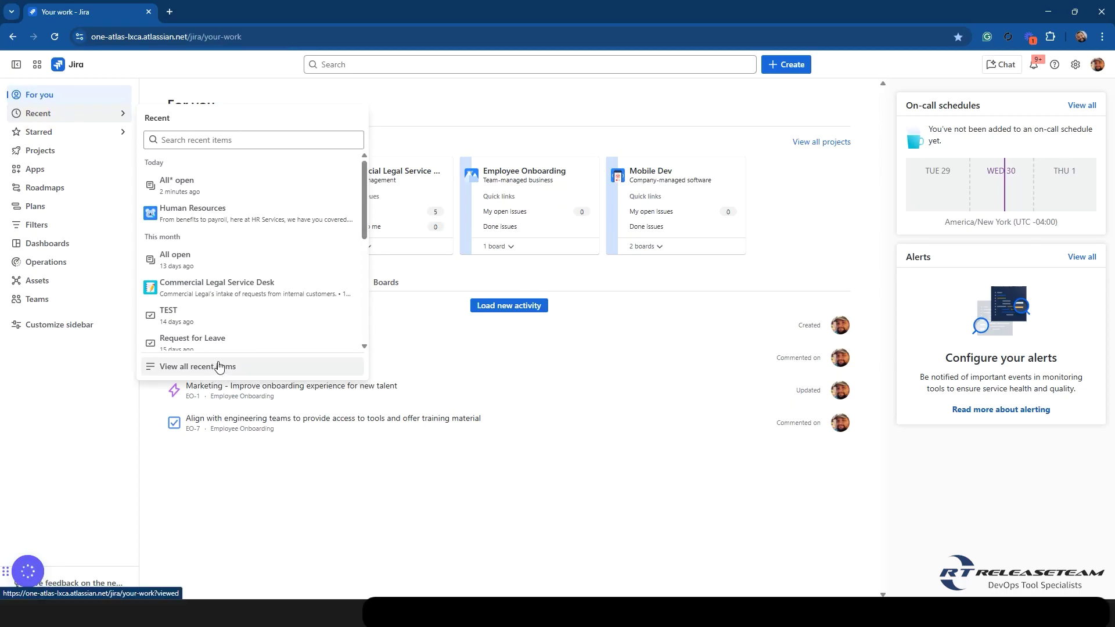
left_click(13, 135)
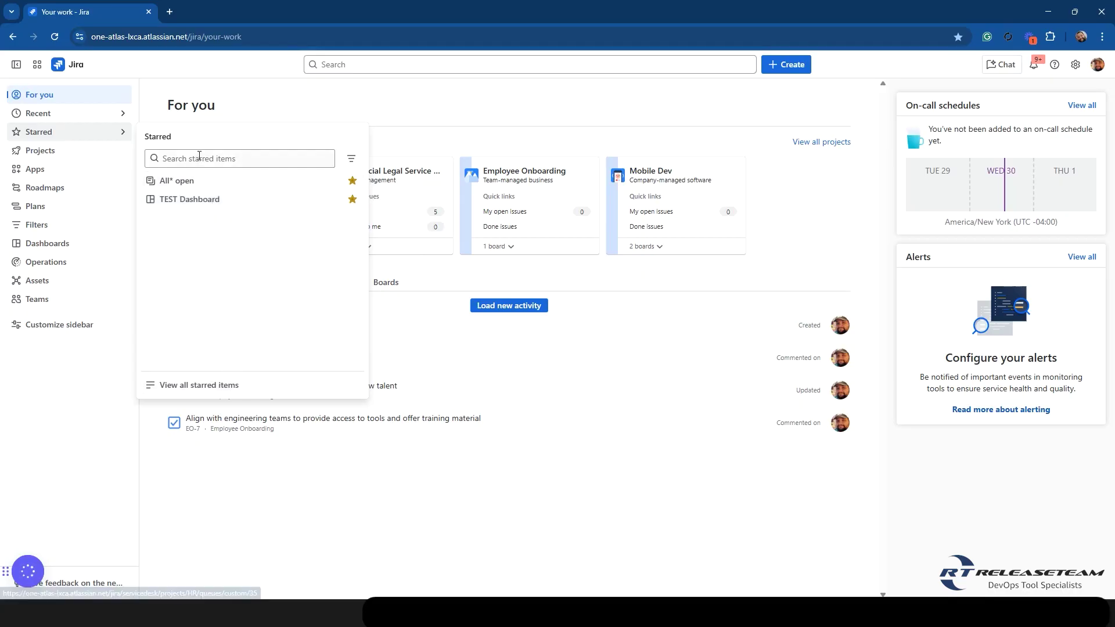
left_click(53, 132)
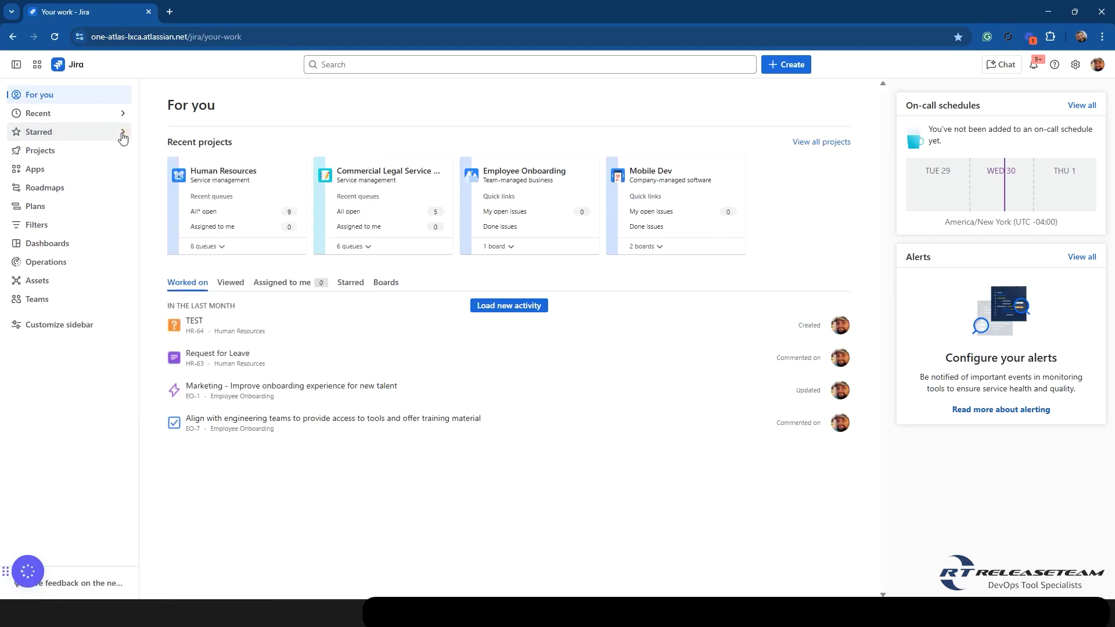
Step: List recent projects and preview the Projects Change view options without changing anything
left_click(36, 156)
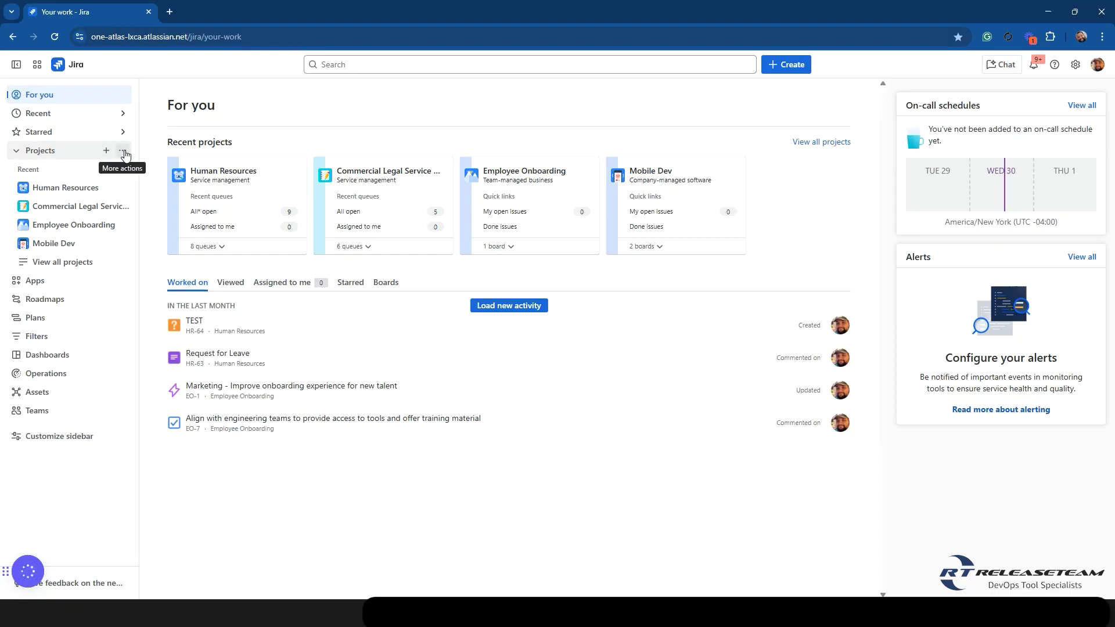
left_click(124, 153)
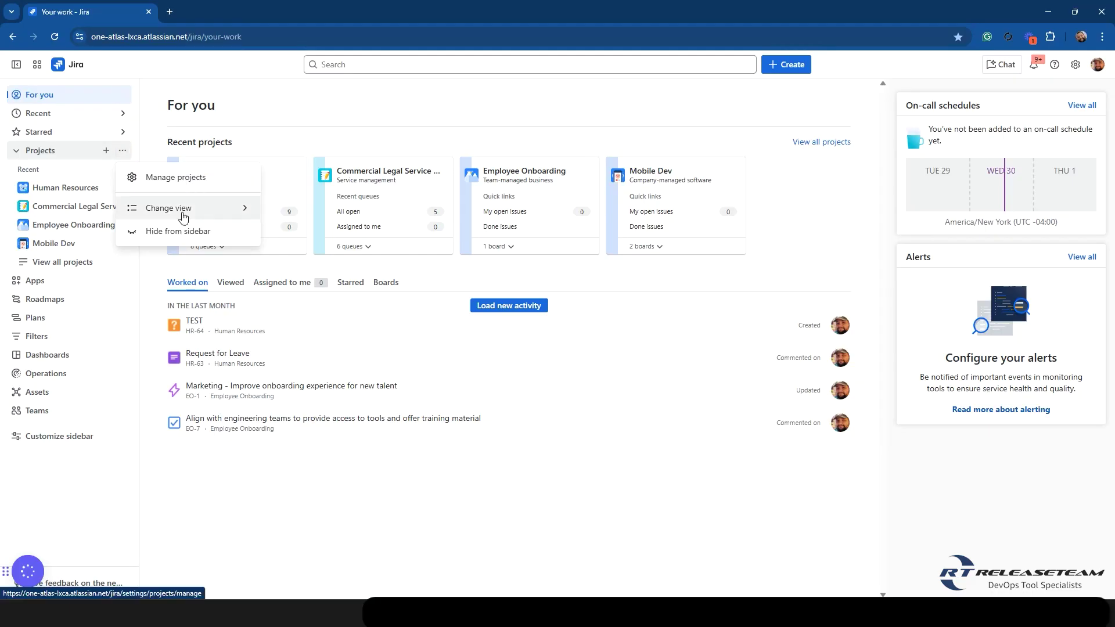
left_click(183, 216)
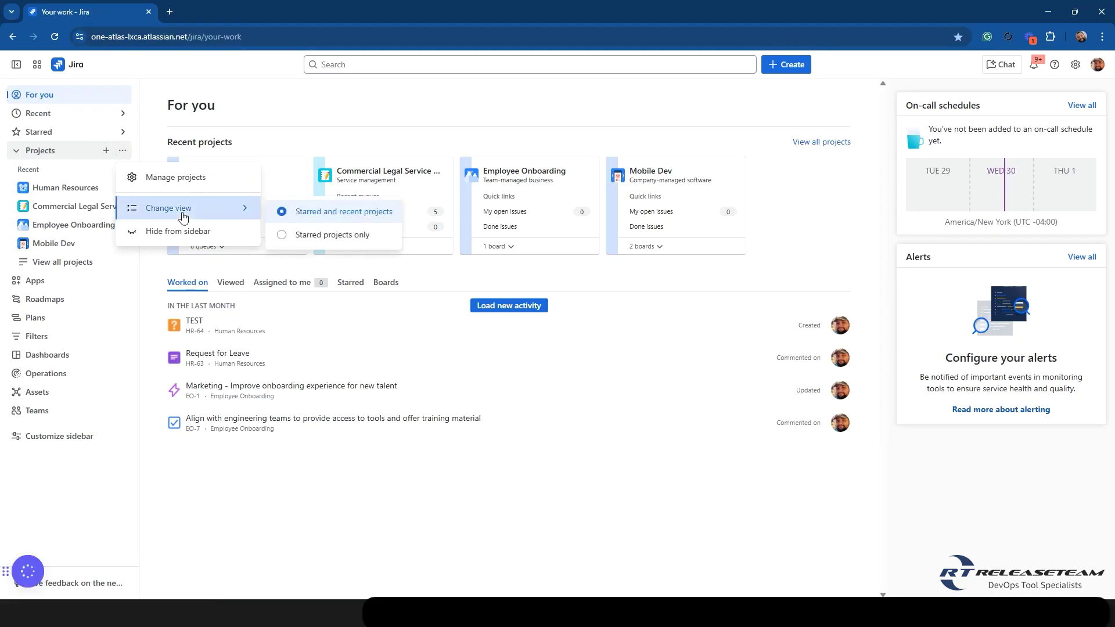
left_click(123, 150)
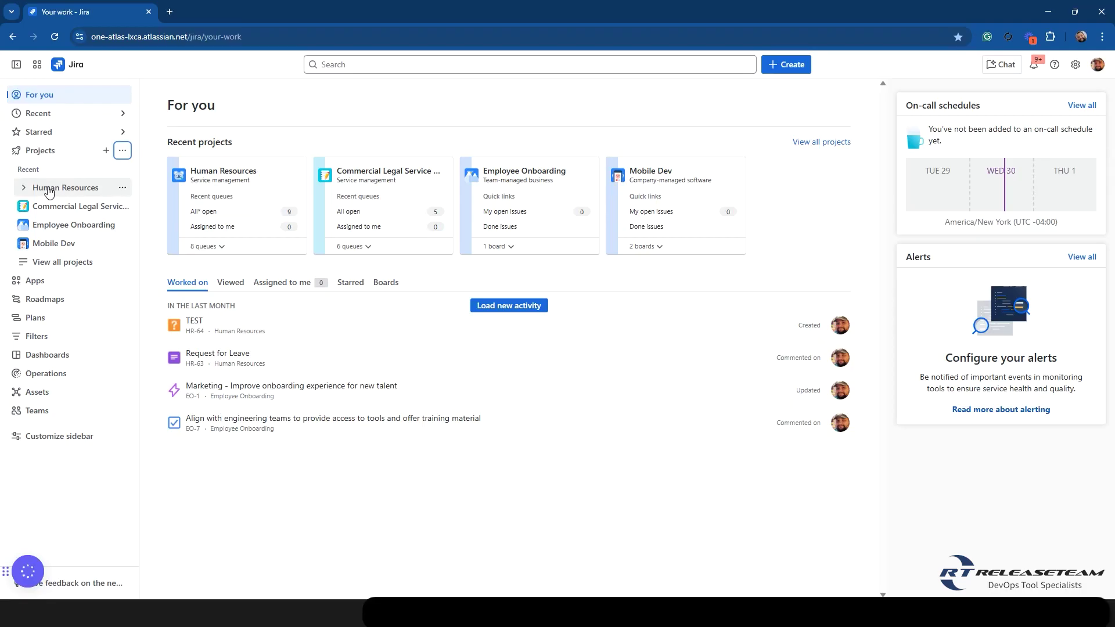
Step: Expand Human Resources and preview its project actions menu without choosing anything
left_click(27, 188)
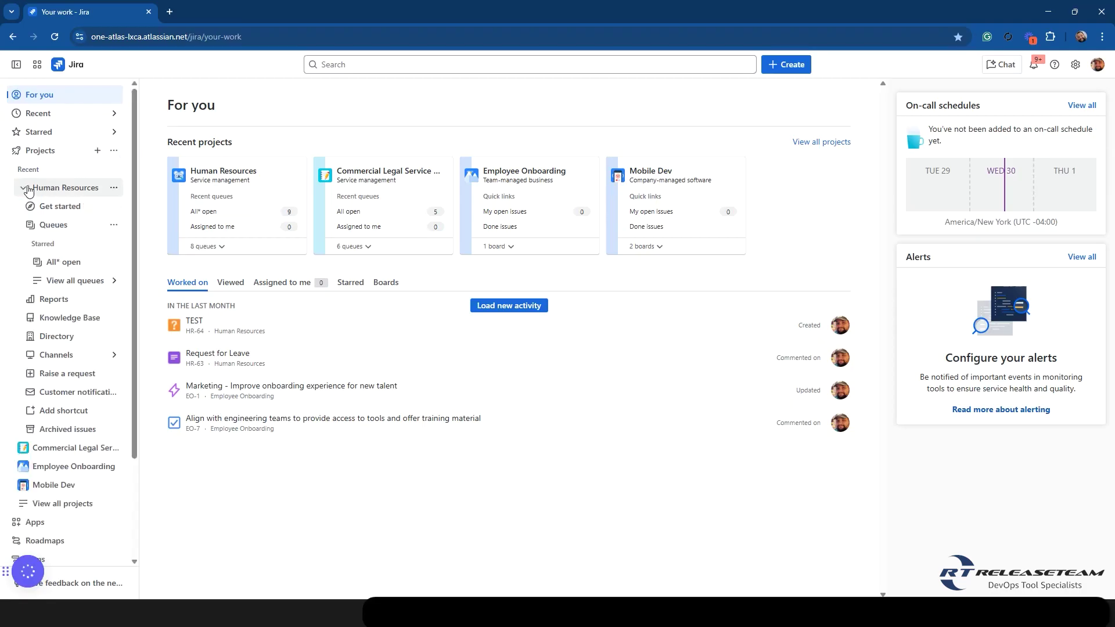
left_click(114, 191)
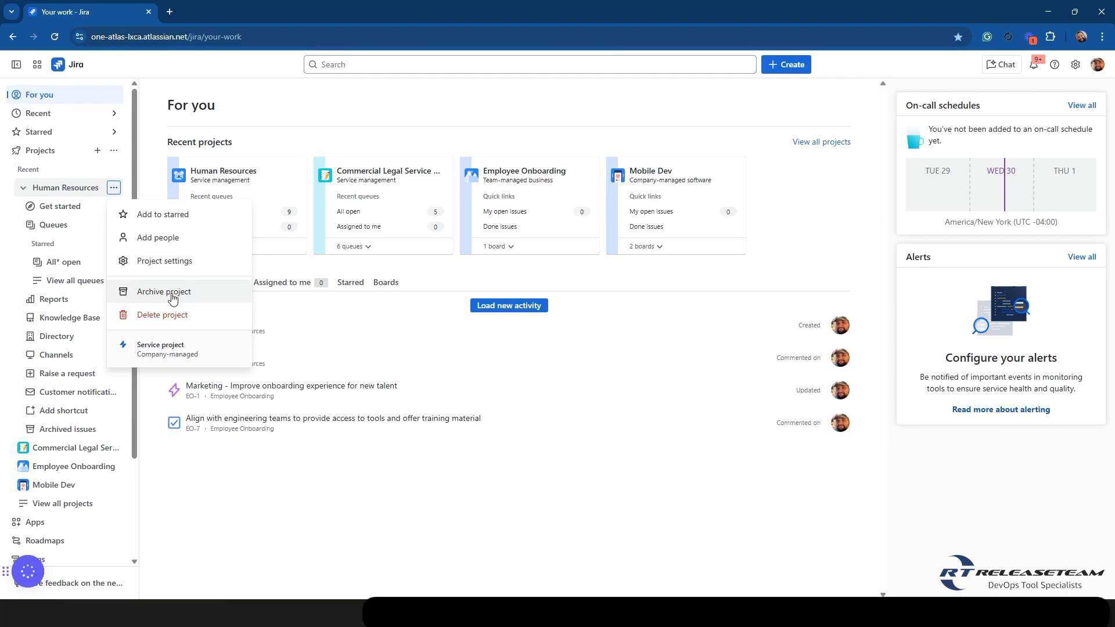
left_click(71, 189)
left_click(71, 188)
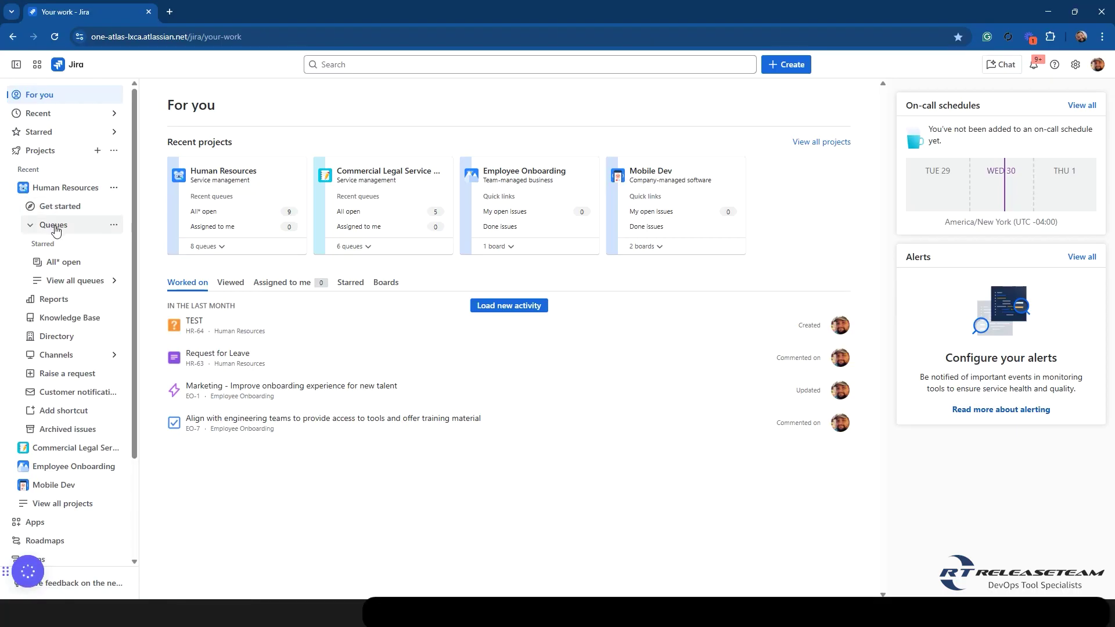
Step: Preview the Queues options, then open the All* open queue listing 9 issues
left_click(114, 227)
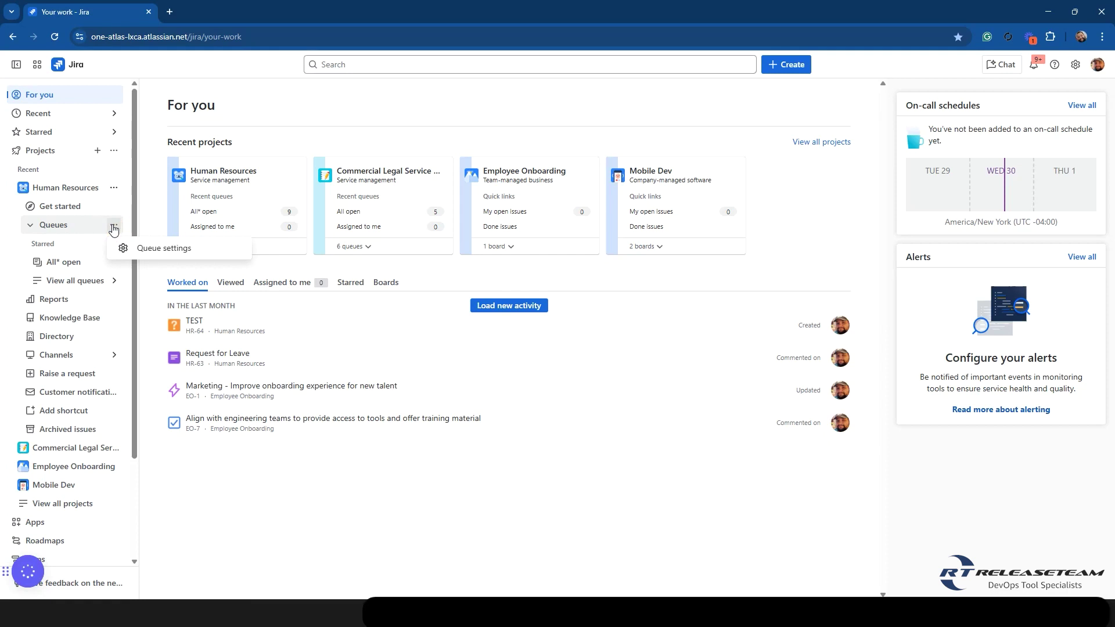
key("Escape")
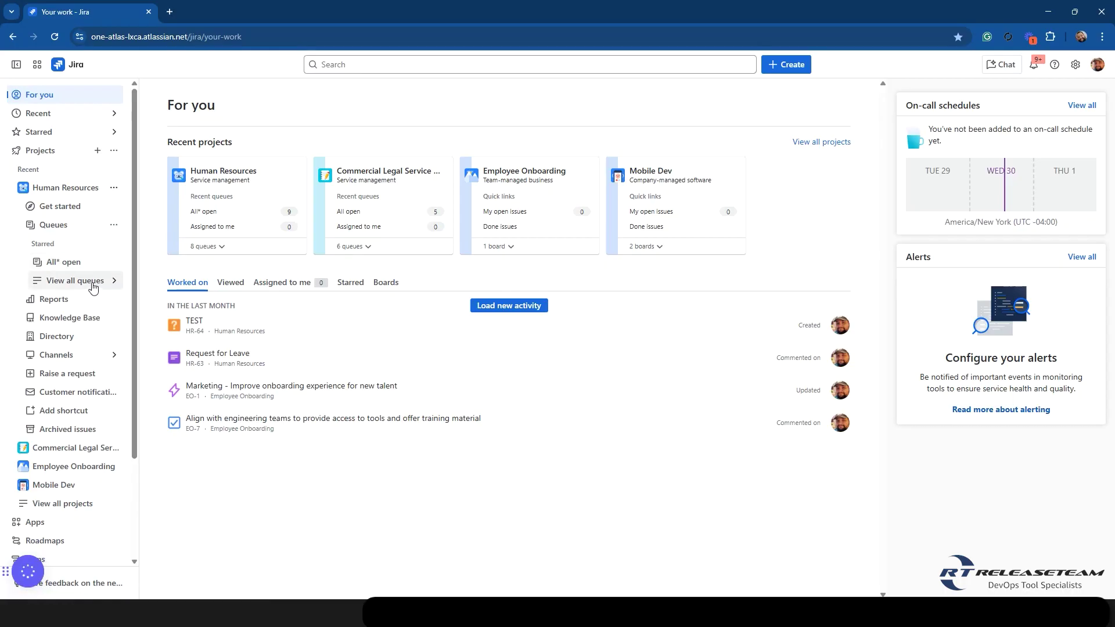
left_click(65, 266)
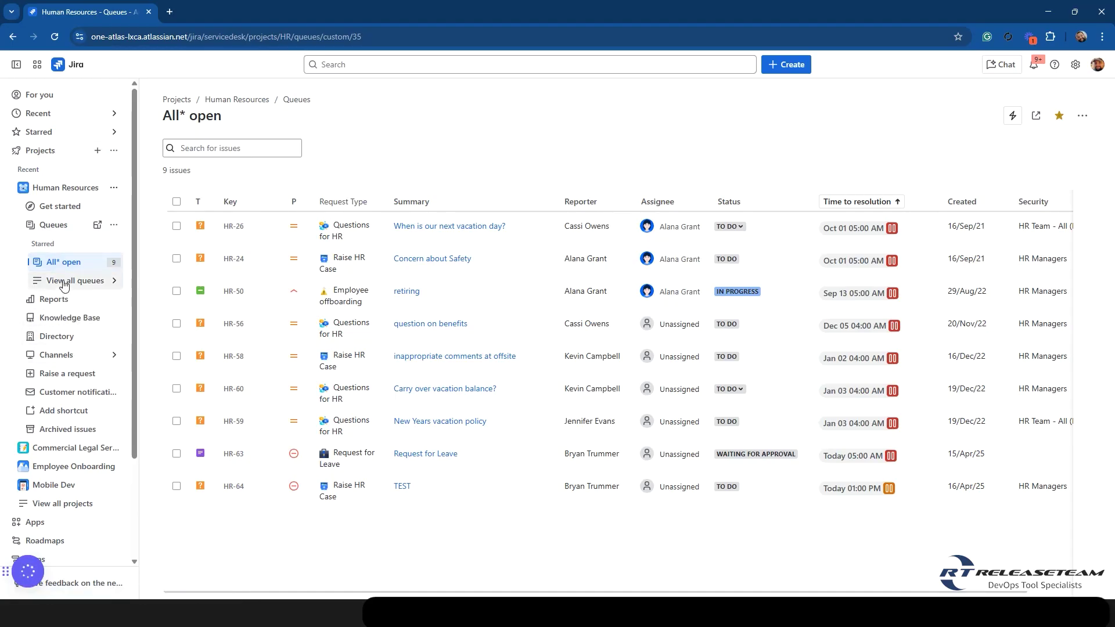
Step: Expand Commercial Legal Service Desk to view its pages, then collapse it again
left_click(23, 449)
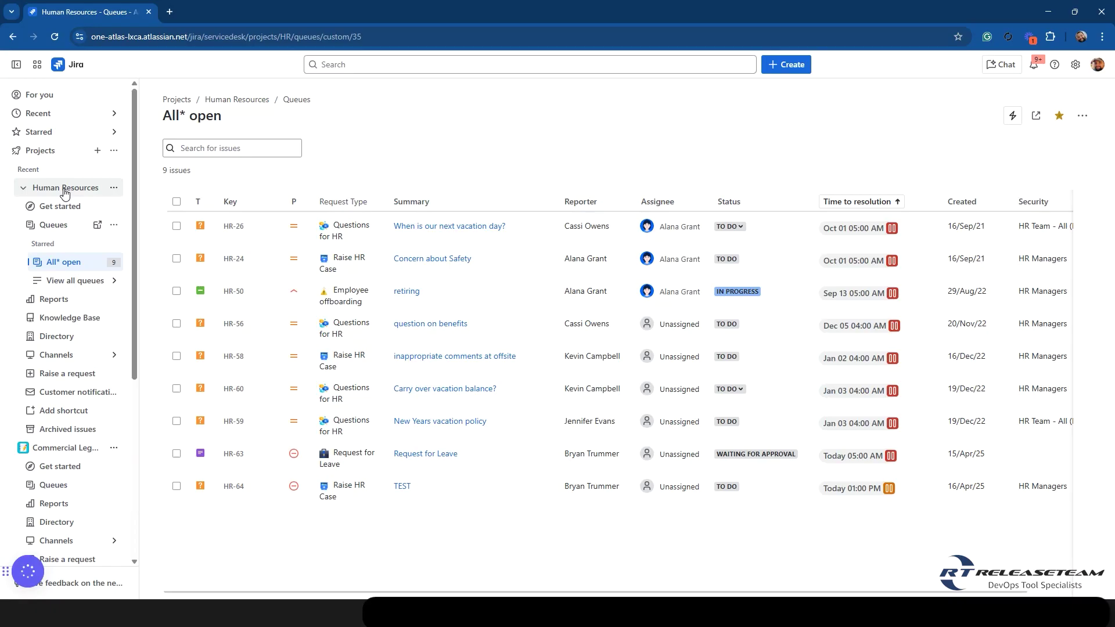
scroll(64, 337, "down", 2)
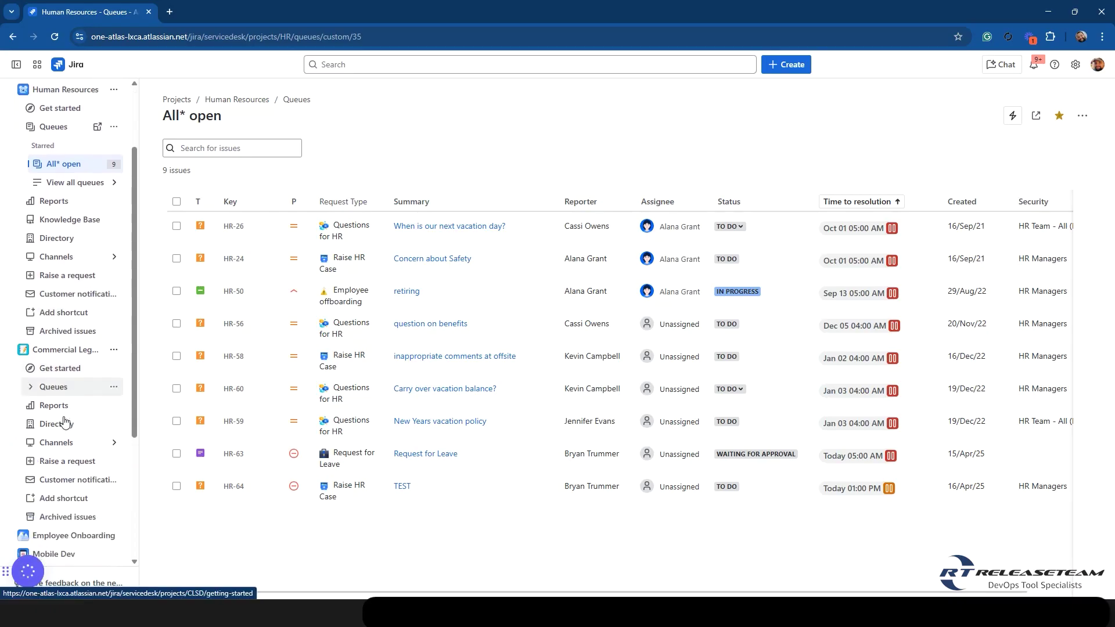
scroll(65, 422, "down", 1)
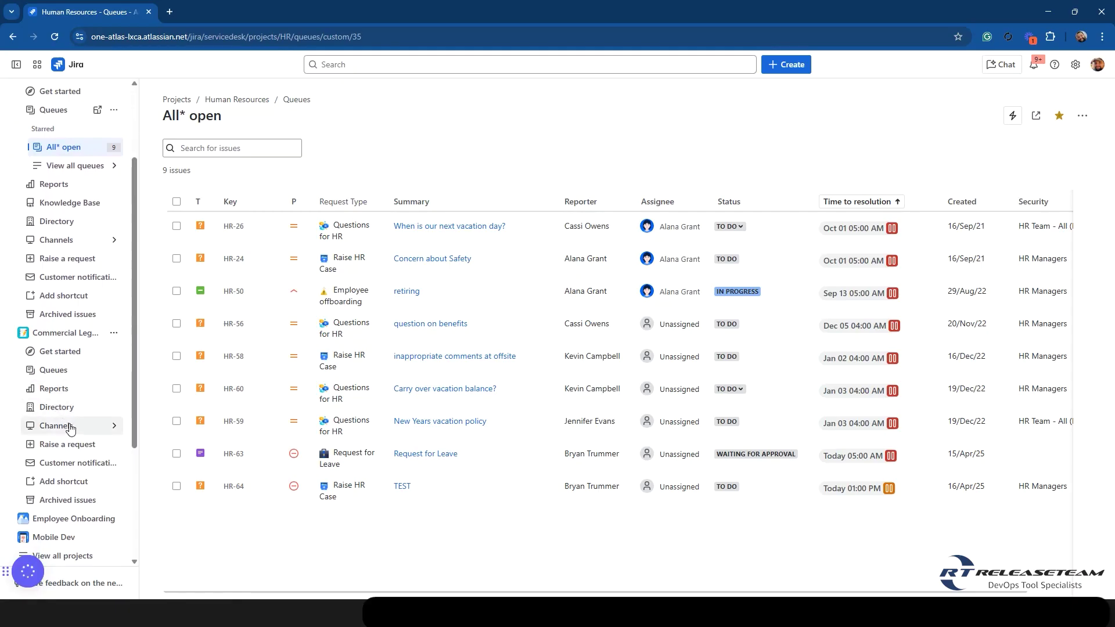
scroll(70, 428, "up", 2)
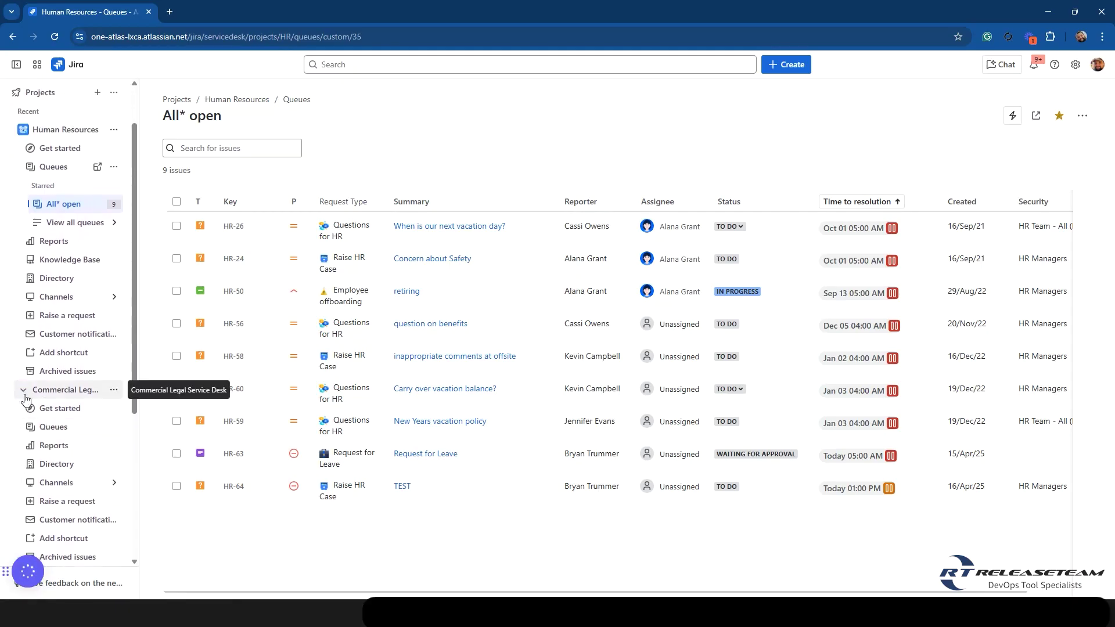
left_click(24, 393)
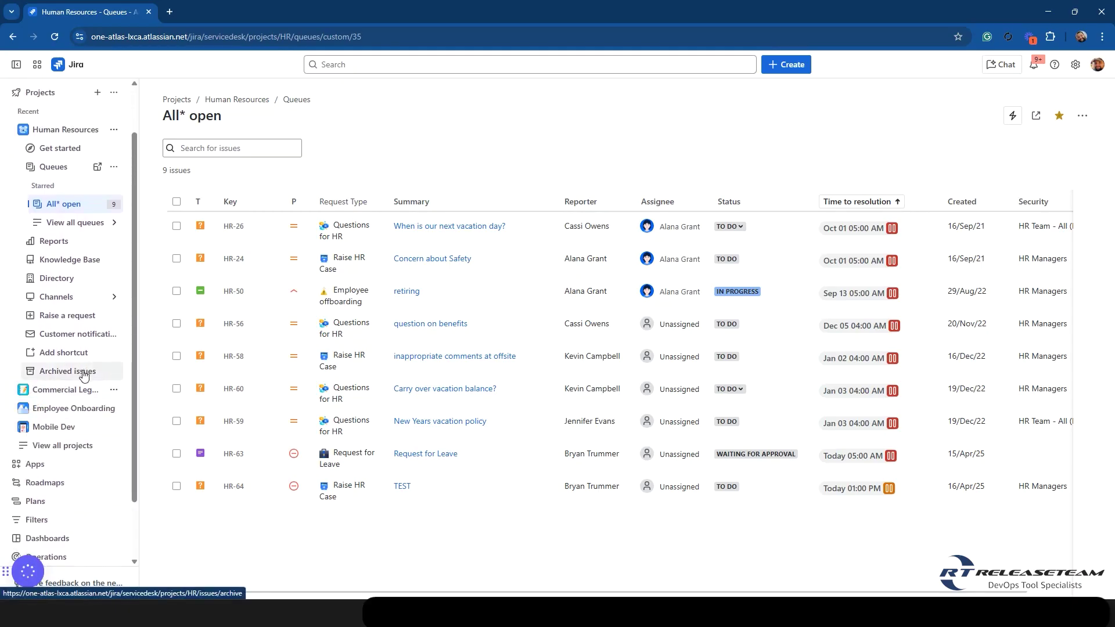
scroll(84, 374, "up", 2)
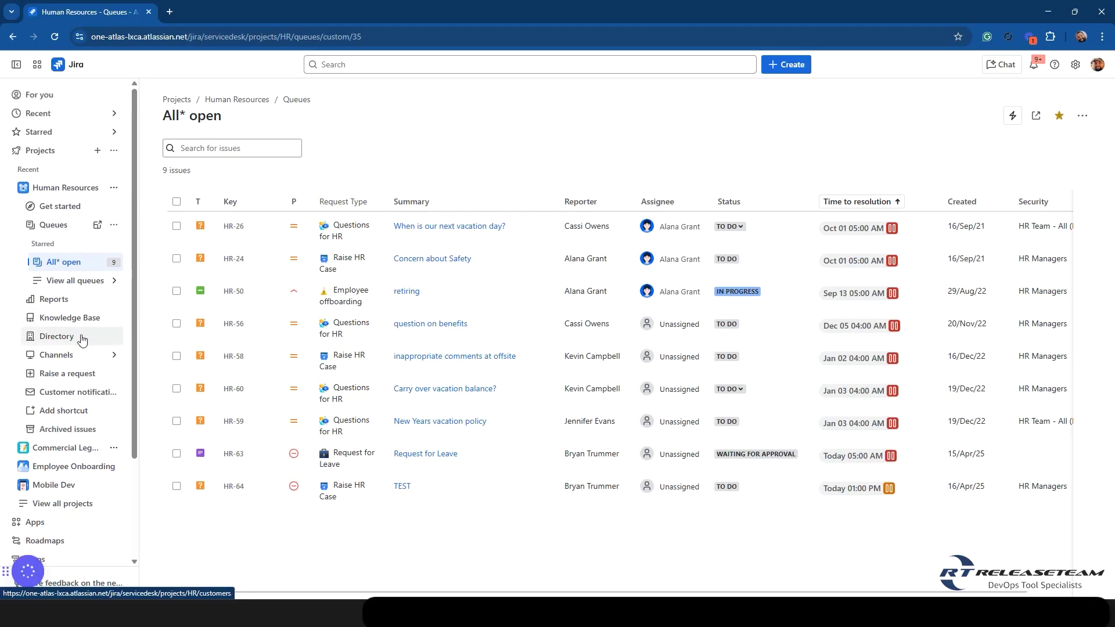
Step: Visit Human Resources project settings, then return to the For you page
left_click(114, 190)
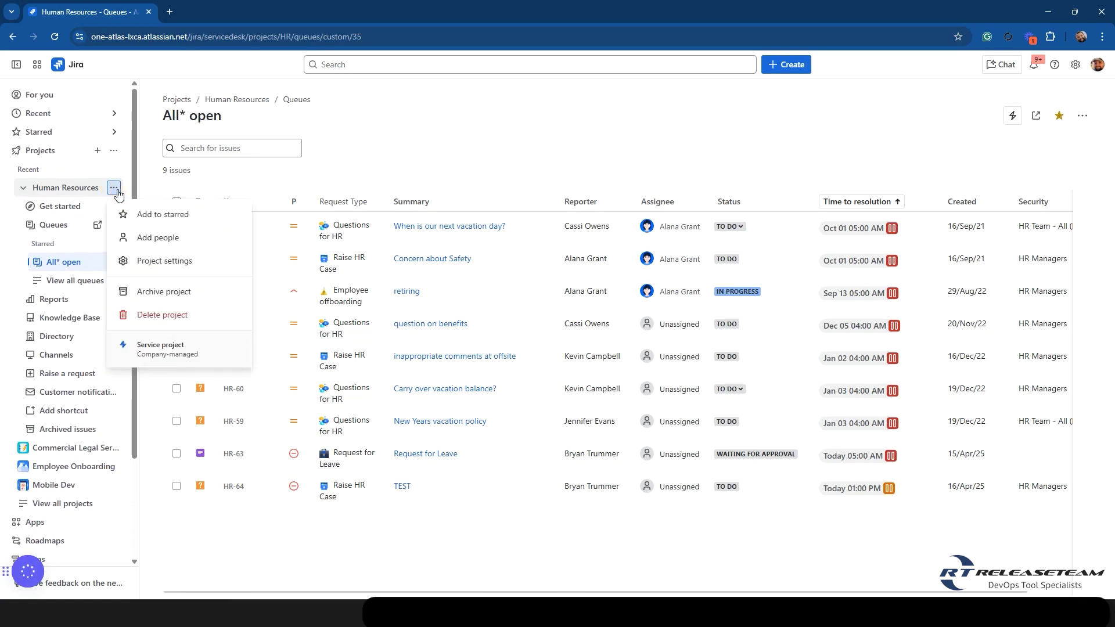
left_click(187, 262)
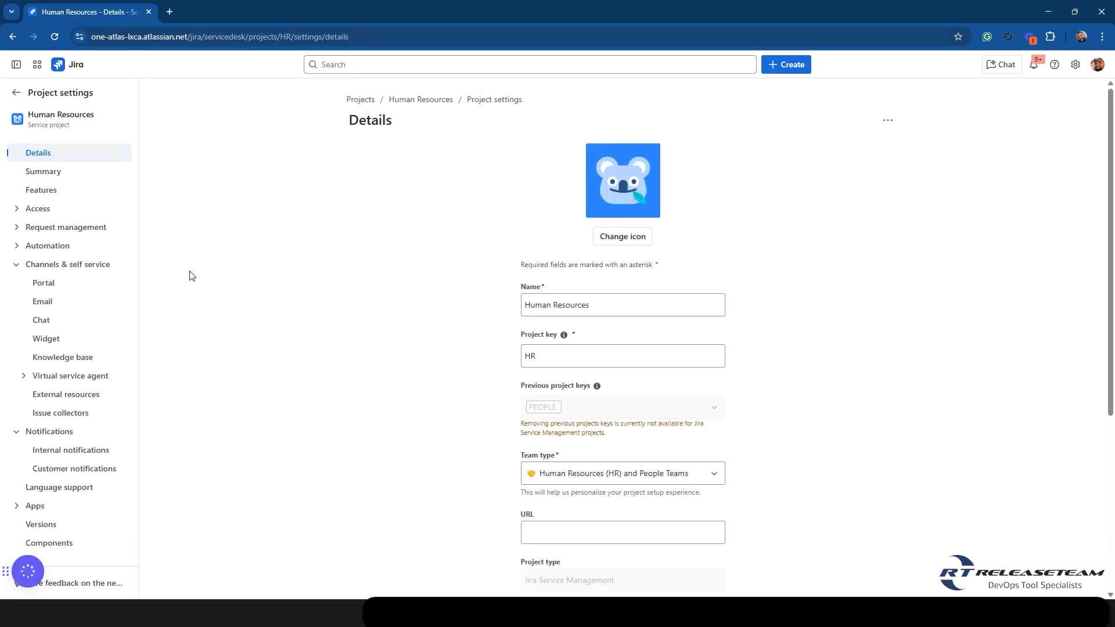
left_click(60, 68)
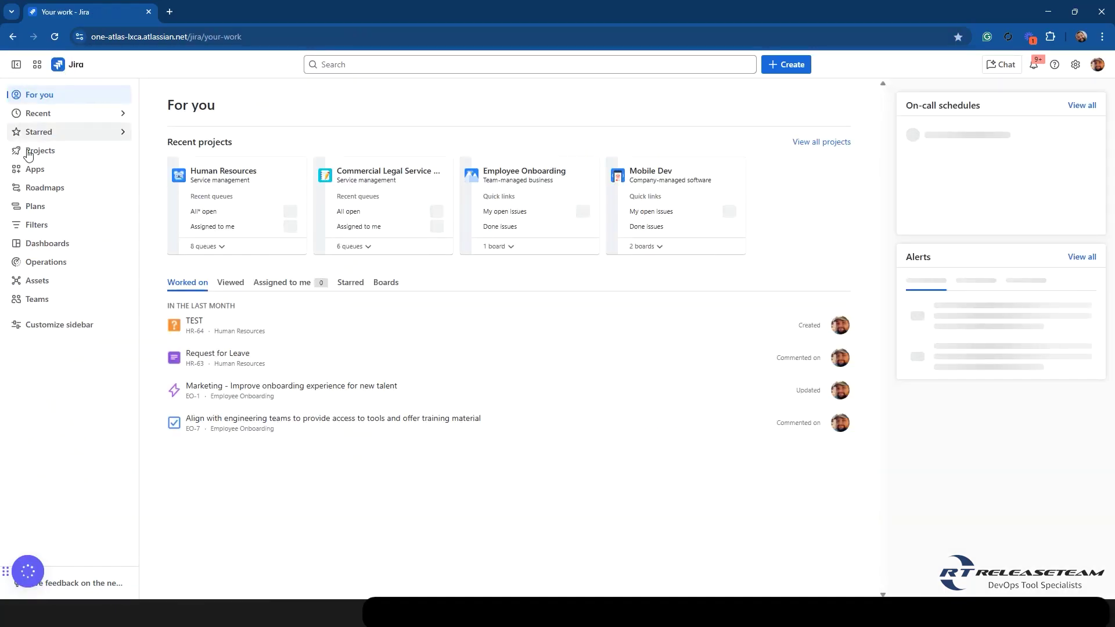
Step: Expand Mobile Dev's boards and preview its actions, then fold Mobile Dev and Projects away
left_click(29, 151)
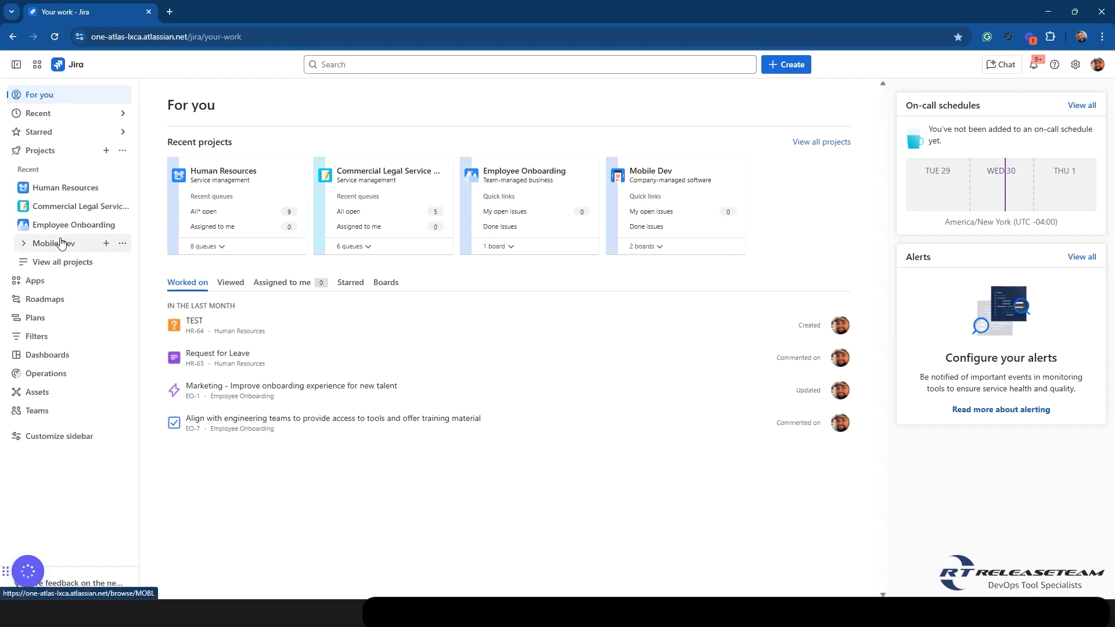
left_click(48, 247)
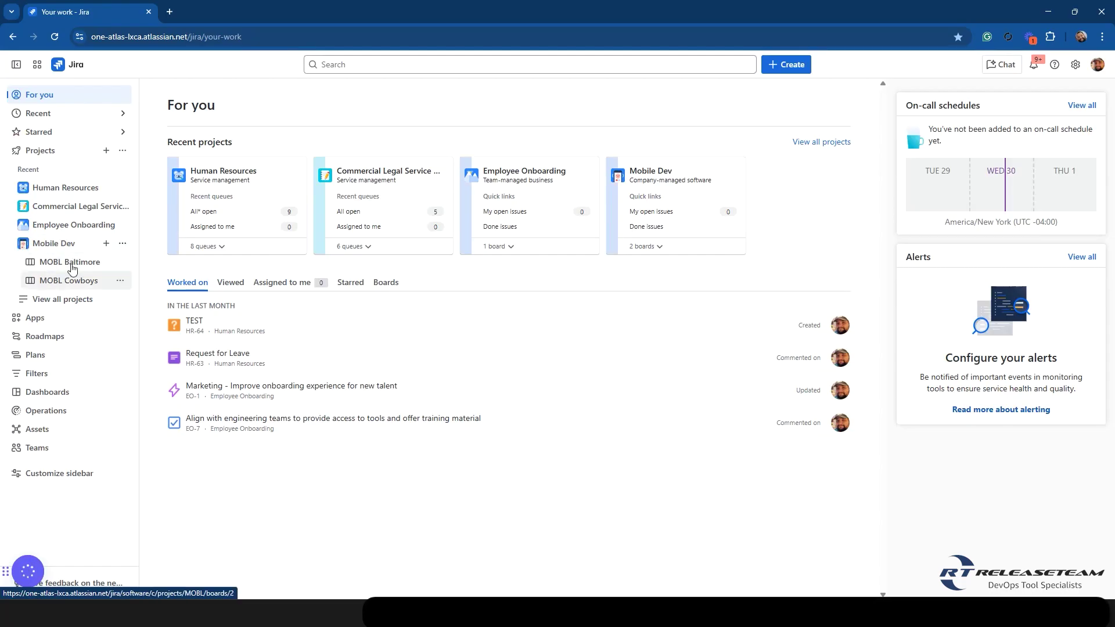
left_click(122, 244)
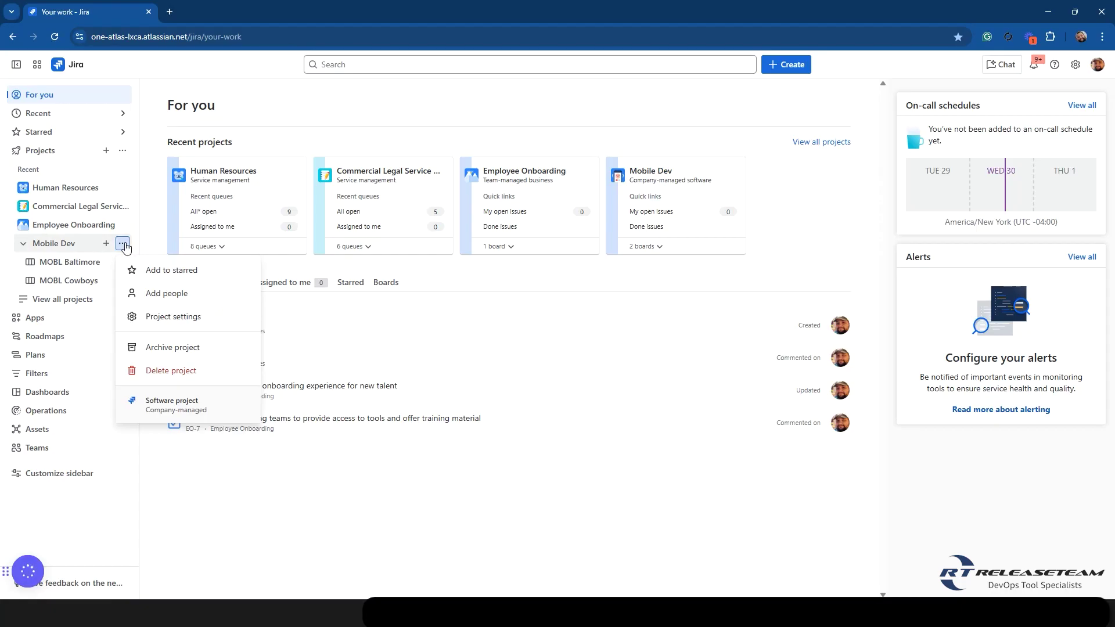
left_click(124, 245)
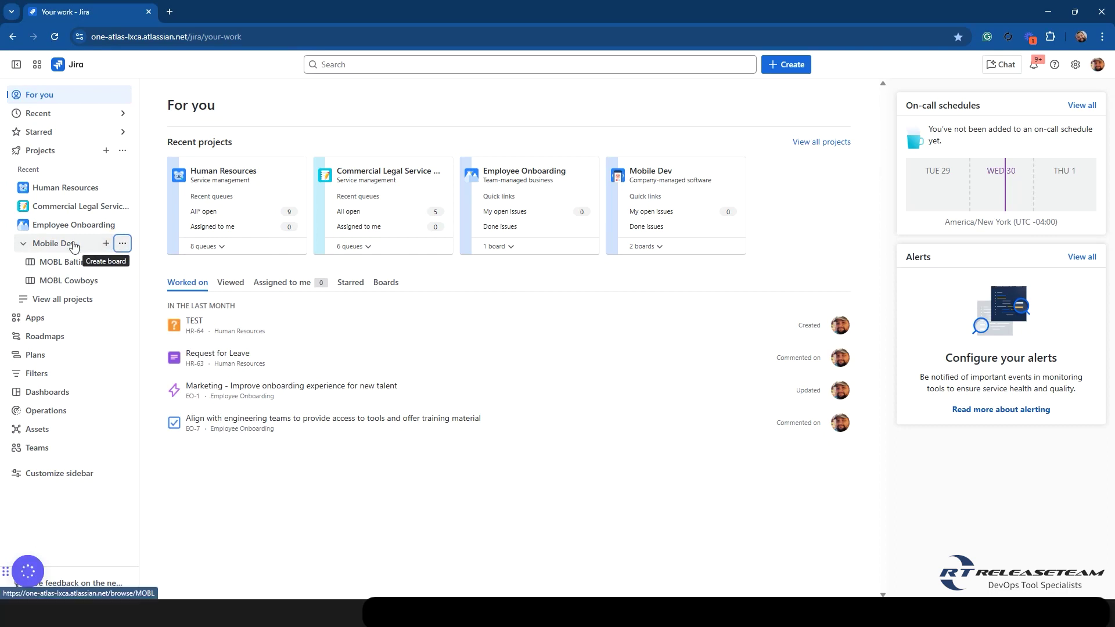
left_click(24, 243)
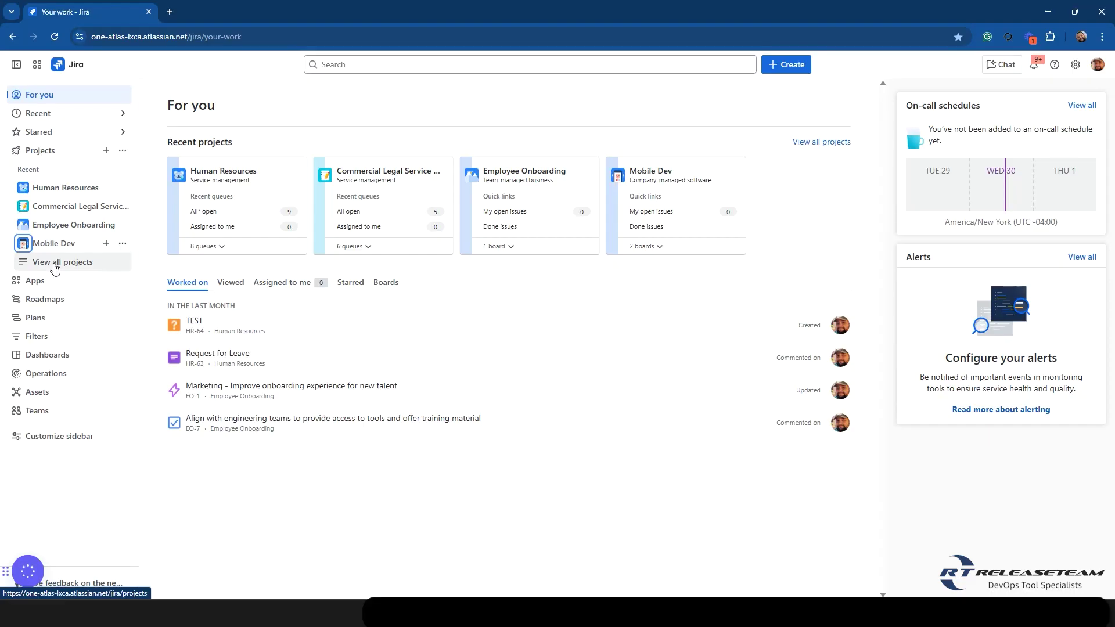
left_click(33, 153)
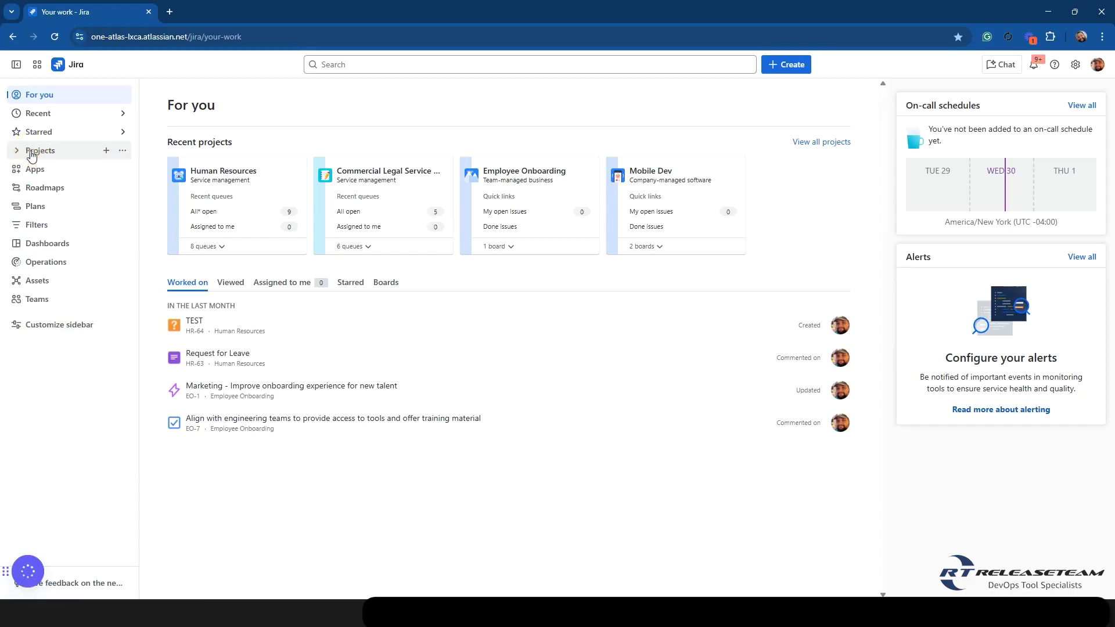
Step: Expand the Apps section, preview its options menu, and collapse it
left_click(33, 174)
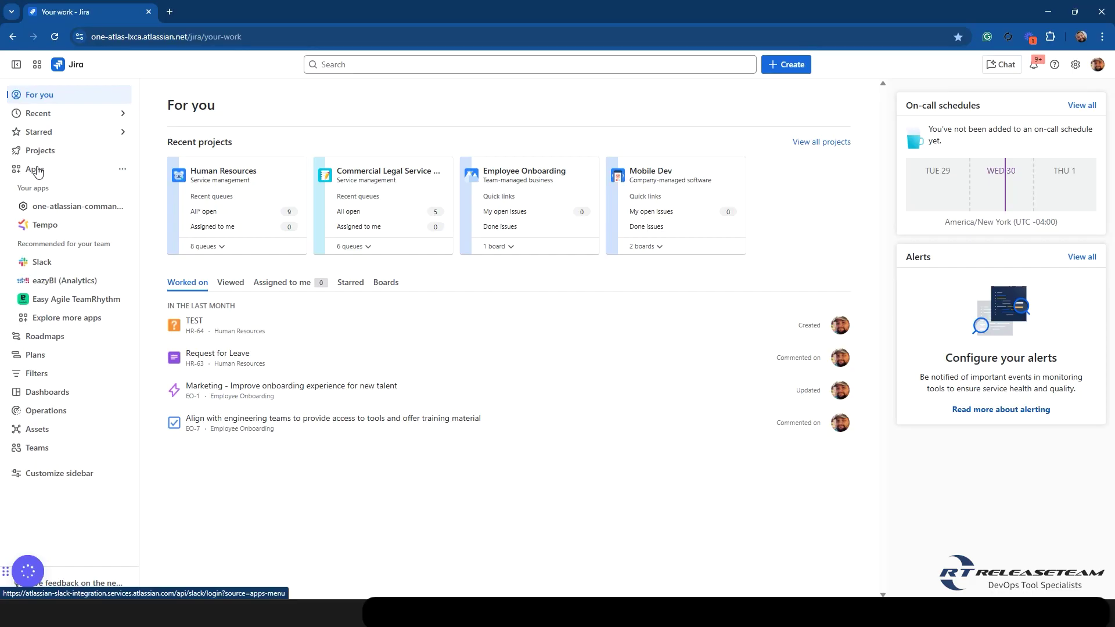
left_click(122, 170)
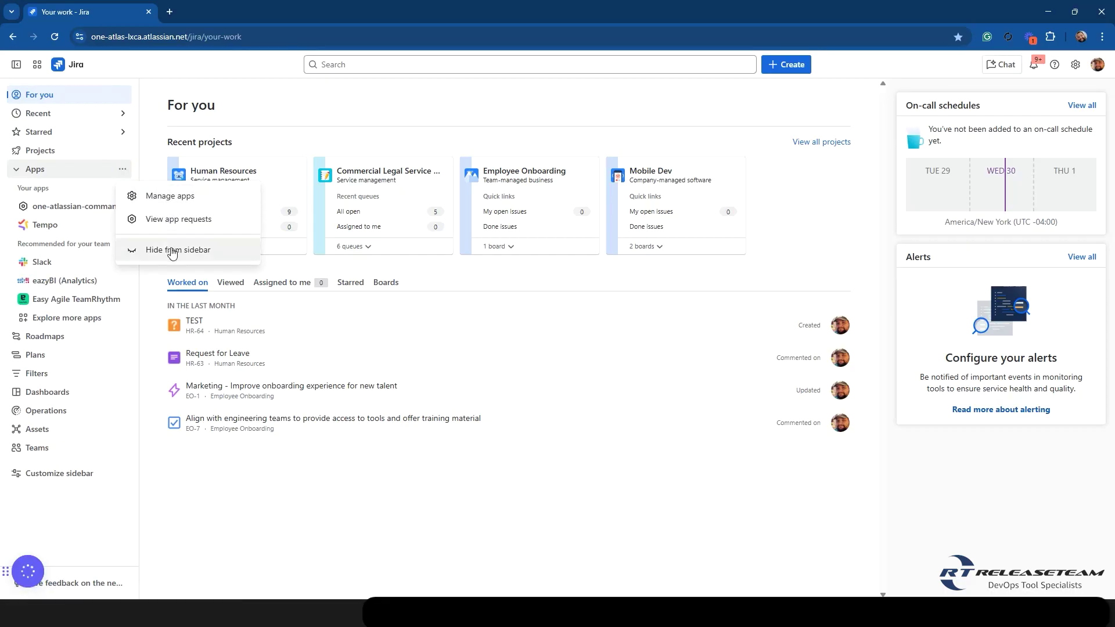
left_click(18, 171)
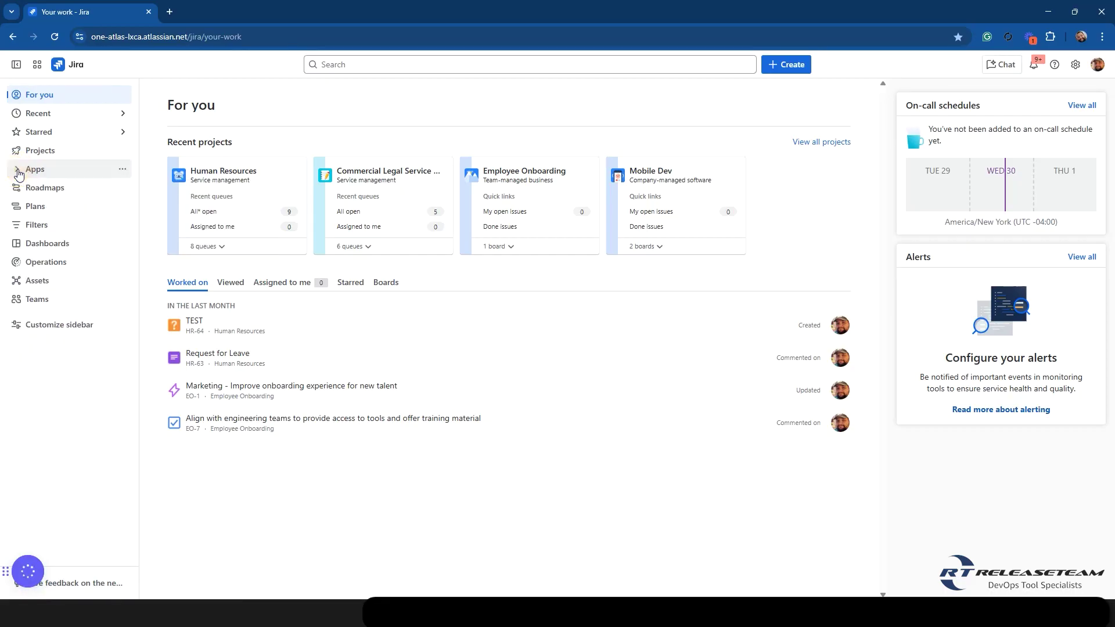
Step: Preview Roadmaps' new roadmap form and options, collapse Roadmaps, and expand Plans
left_click(35, 191)
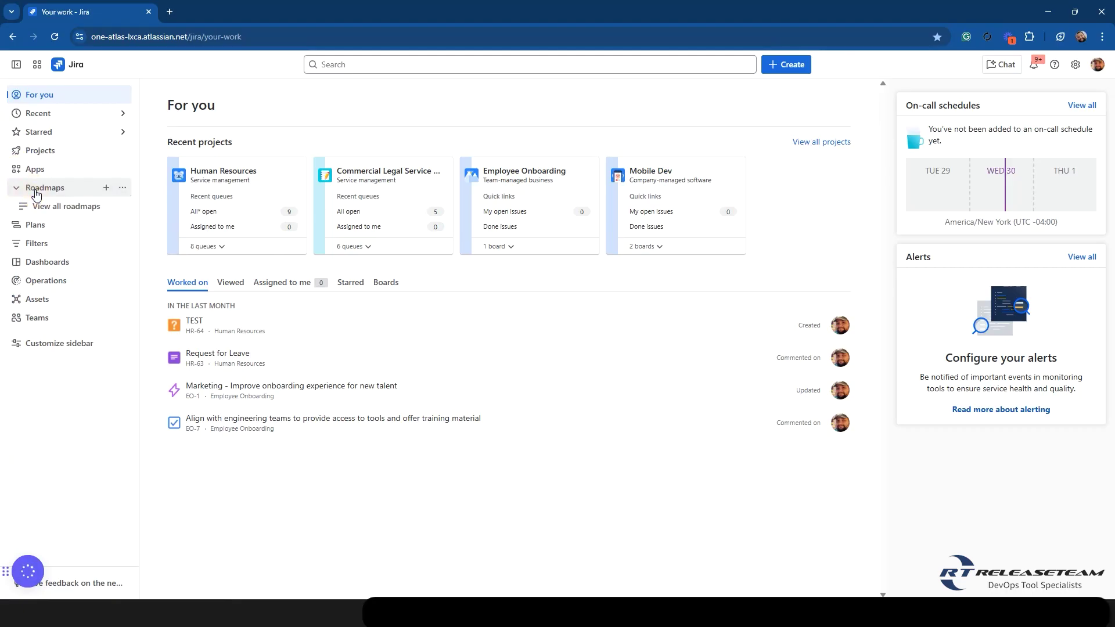
left_click(105, 190)
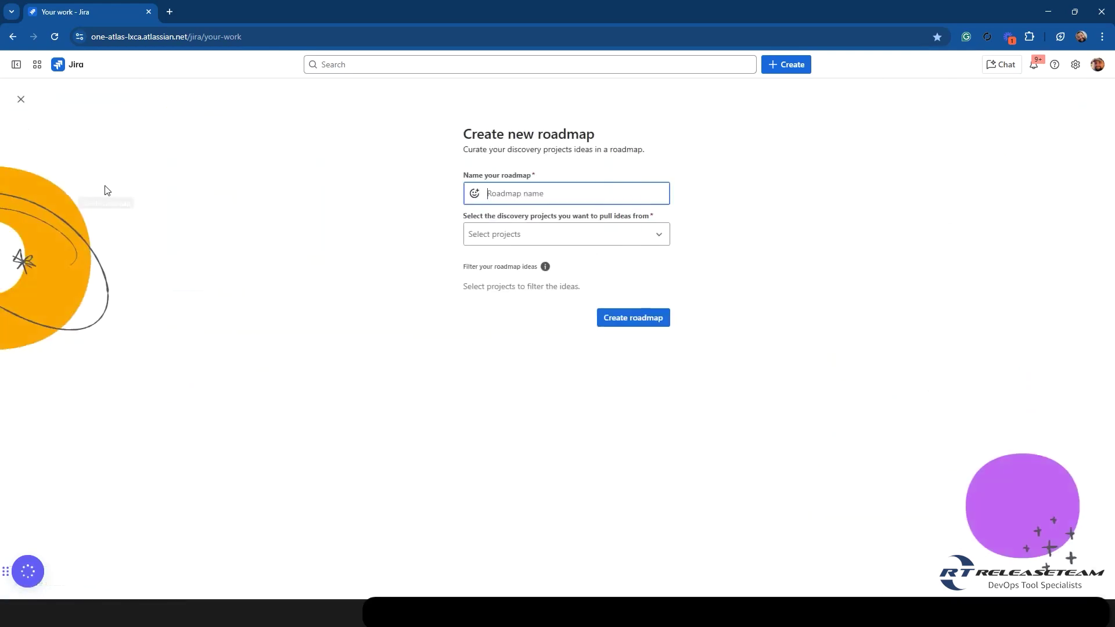
left_click(22, 103)
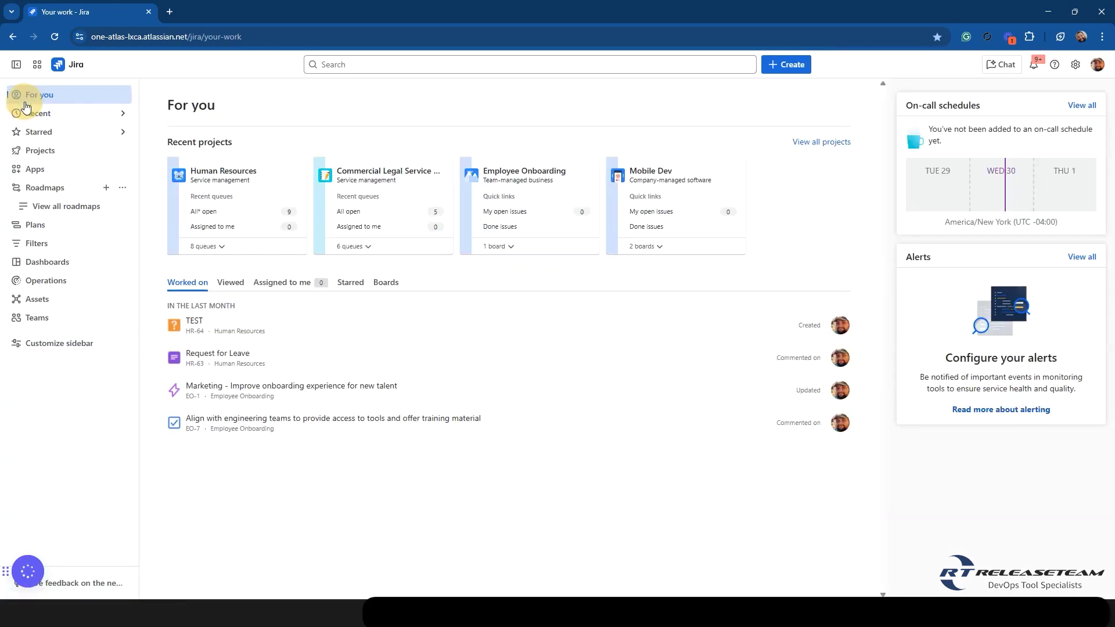
left_click(122, 188)
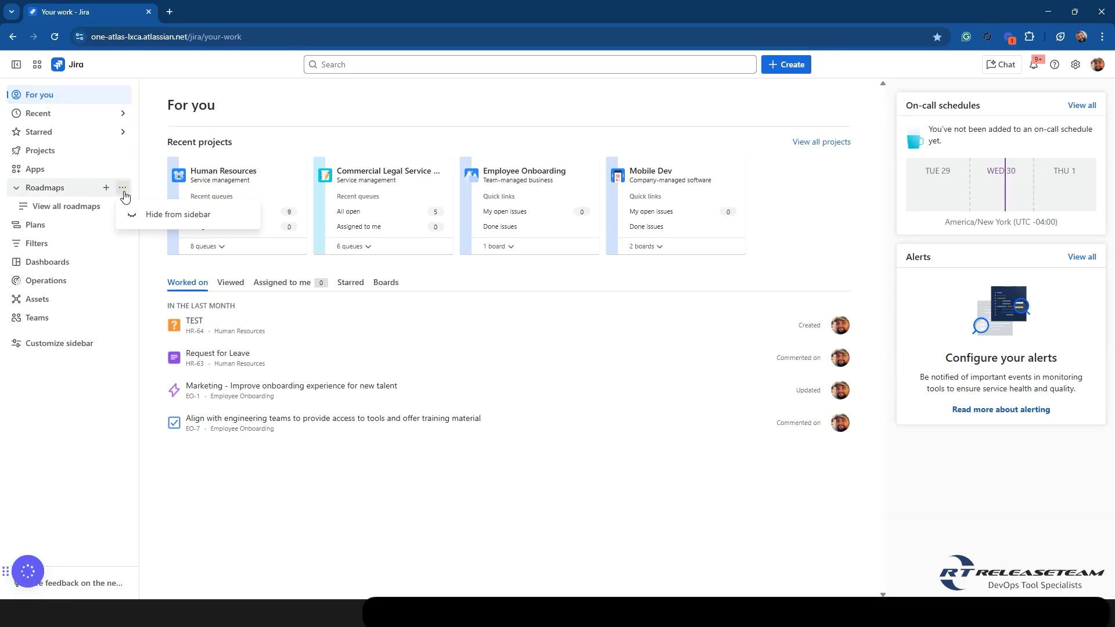
left_click(16, 189)
left_click(32, 208)
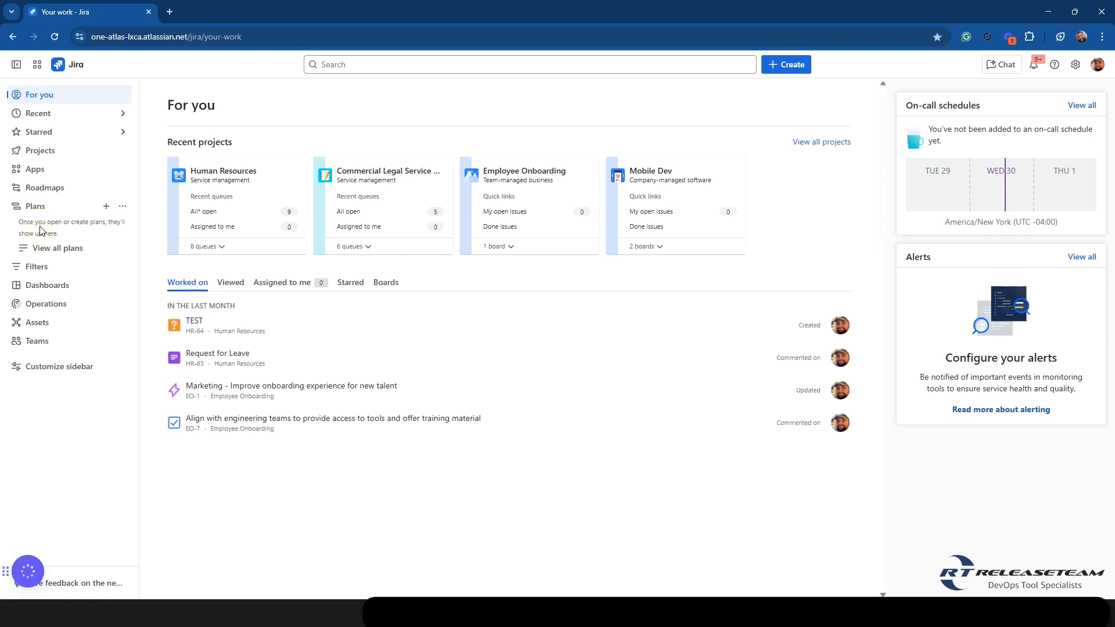
Step: Preview the Create a plan form and Plans options unchanged, then fold Plans up
left_click(106, 207)
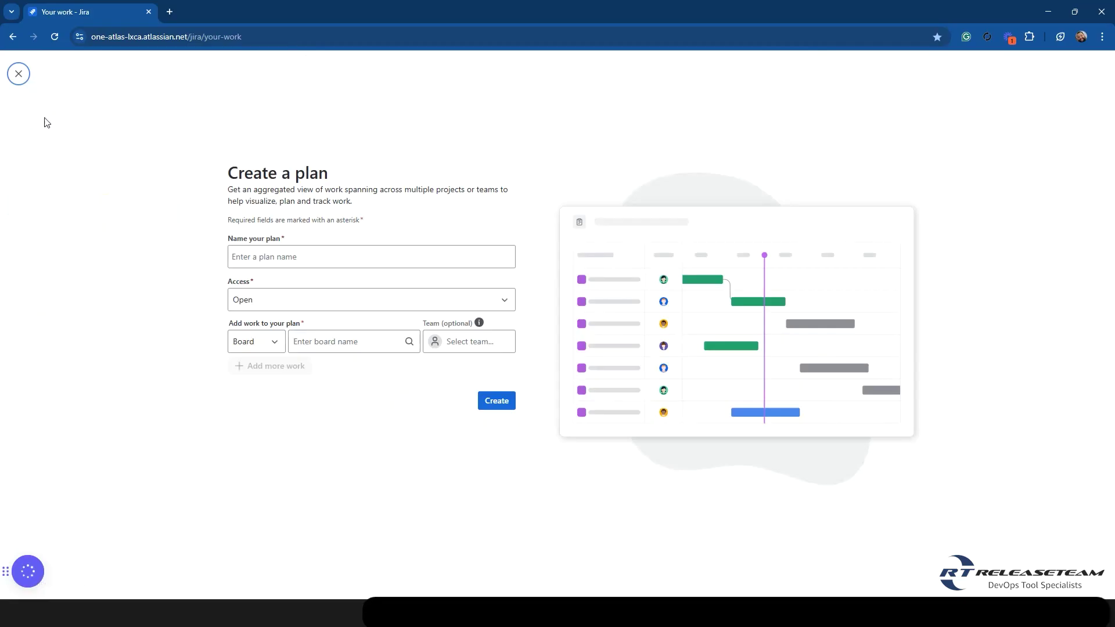
left_click(18, 73)
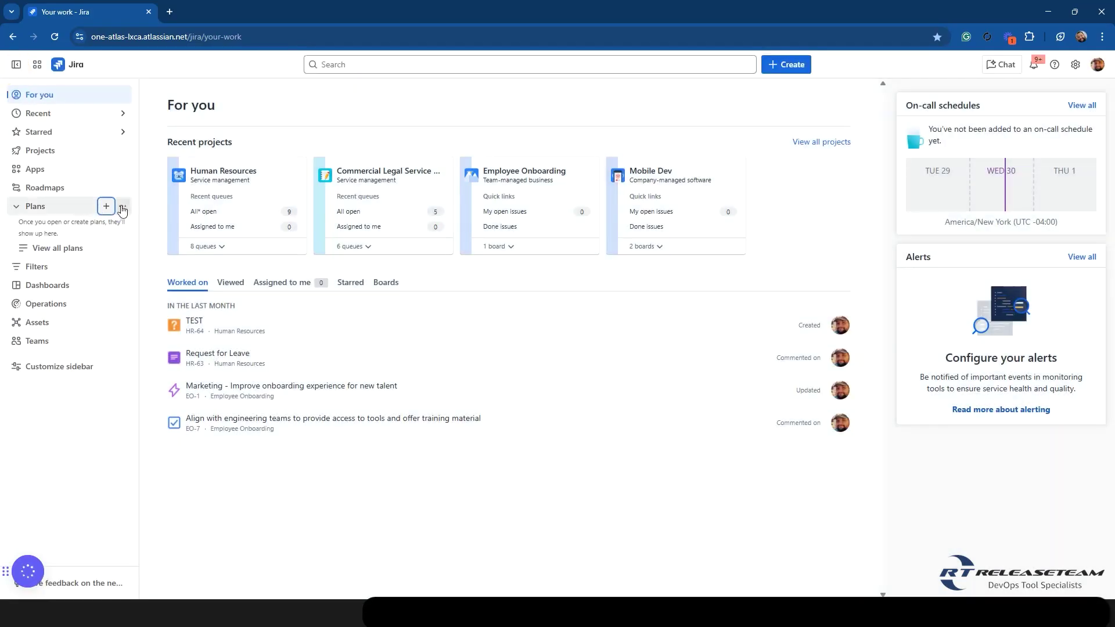
left_click(123, 208)
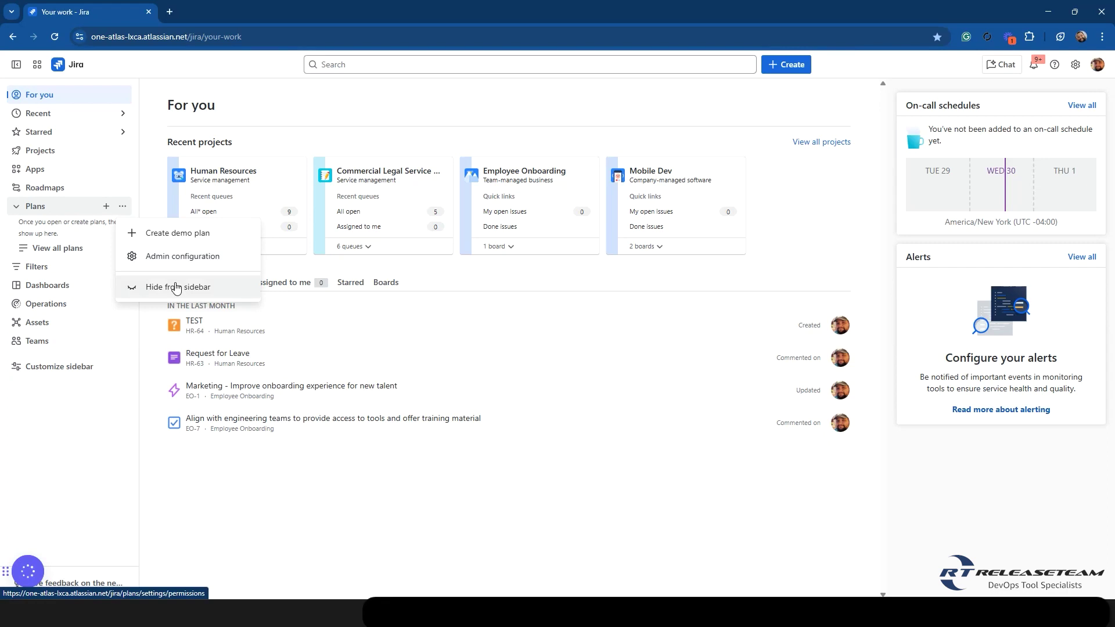
left_click(16, 209)
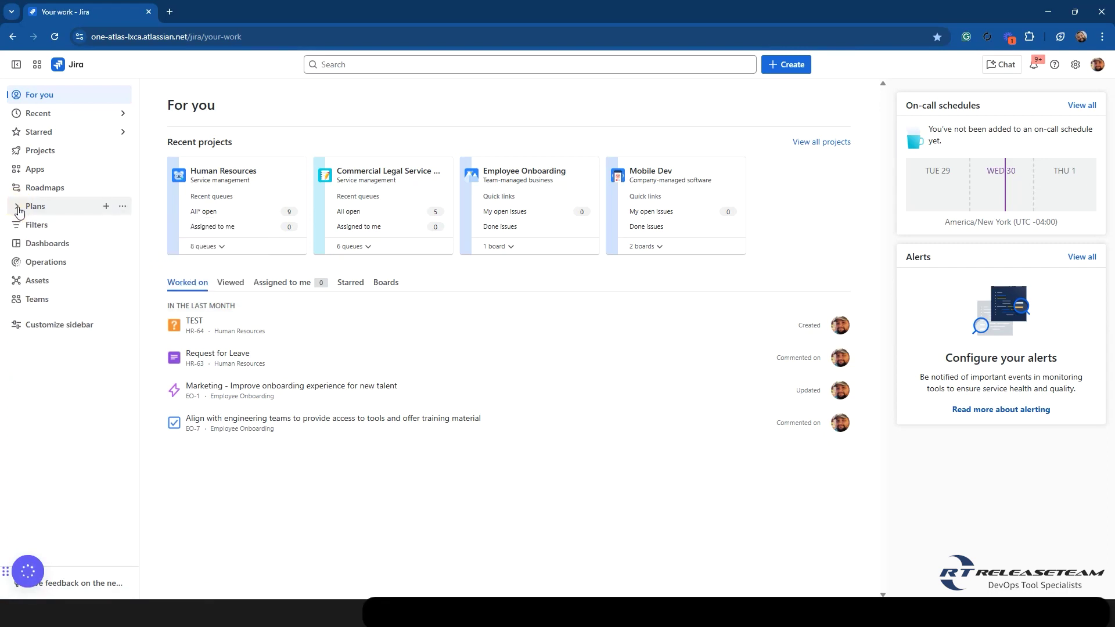
left_click(35, 226)
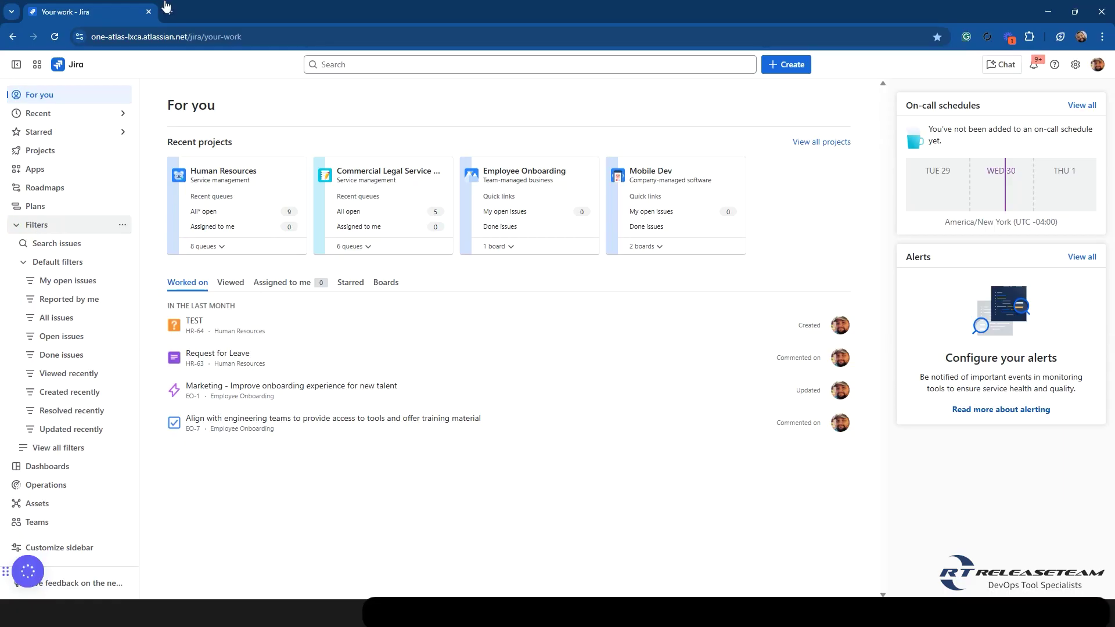
left_click(56, 244)
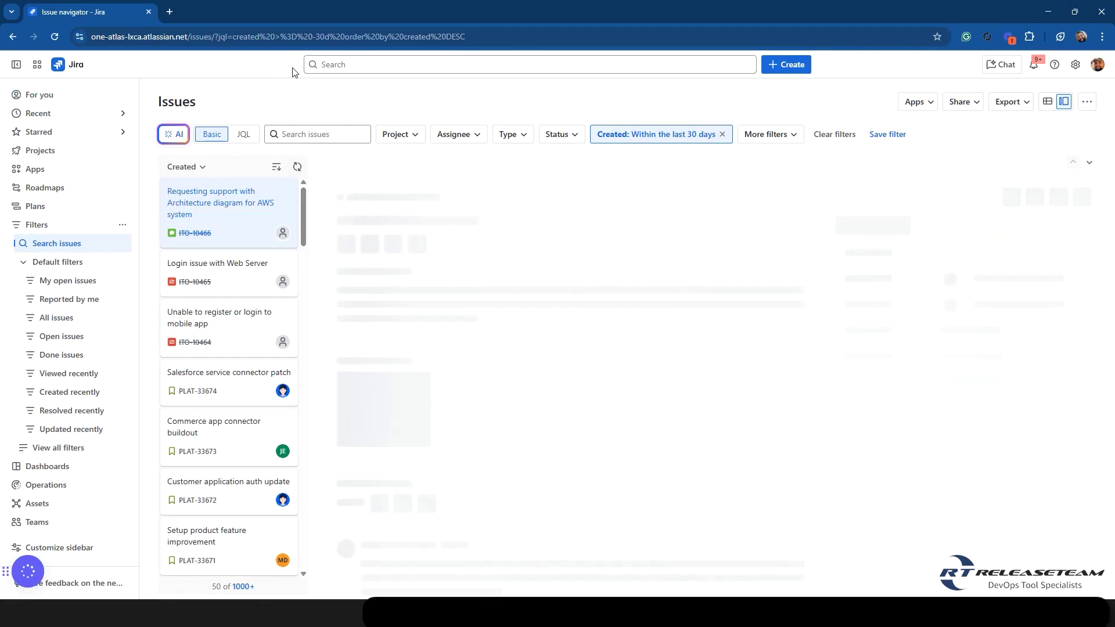
left_click(36, 224)
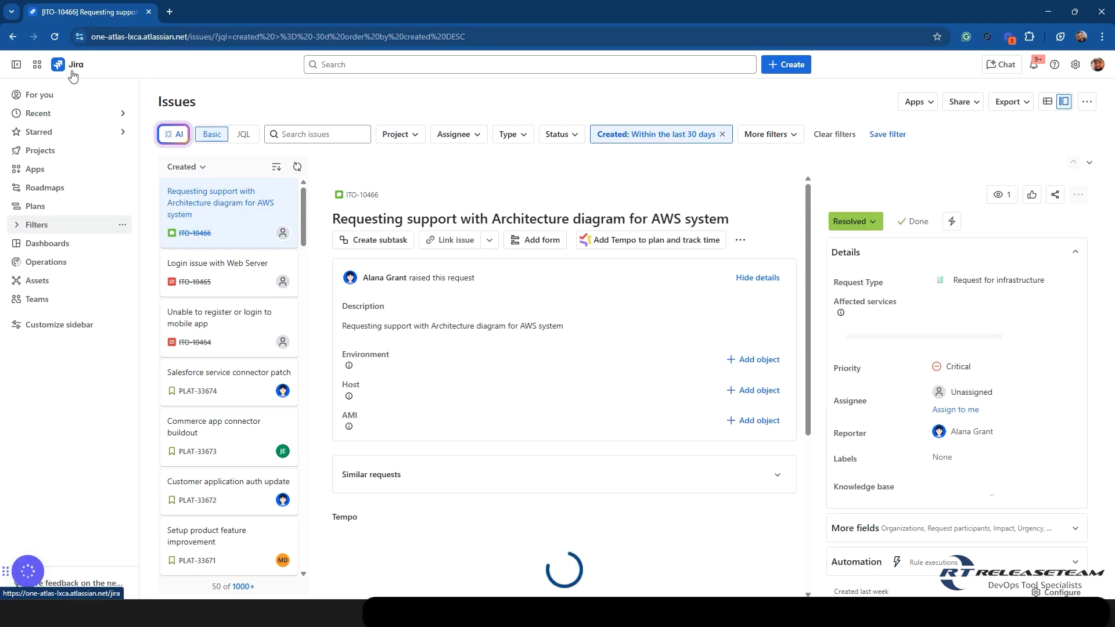
left_click(56, 66)
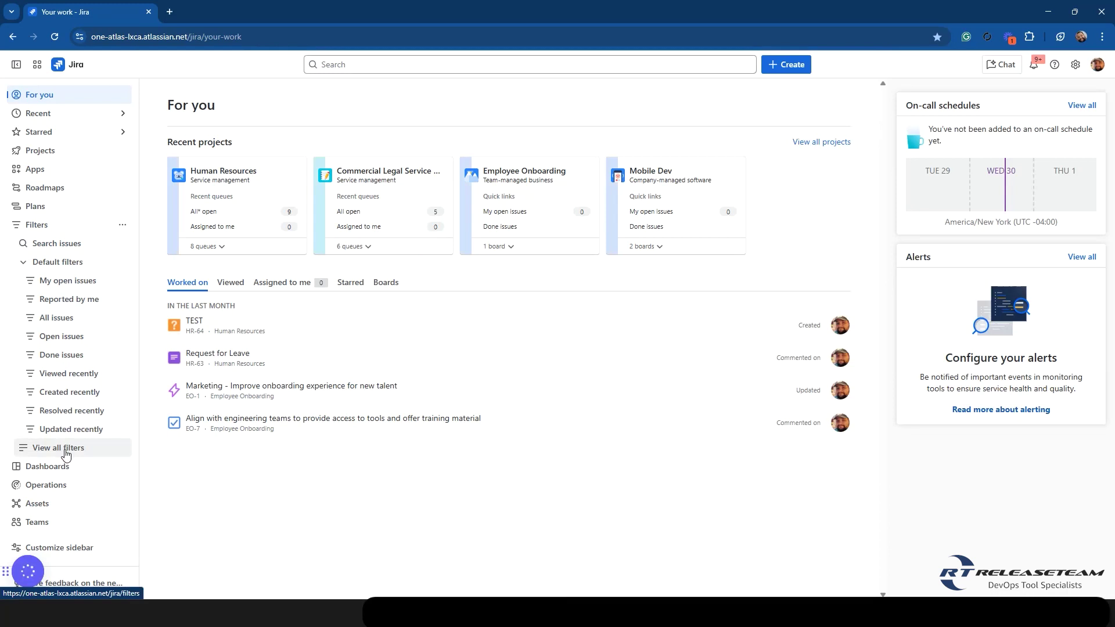
left_click(124, 225)
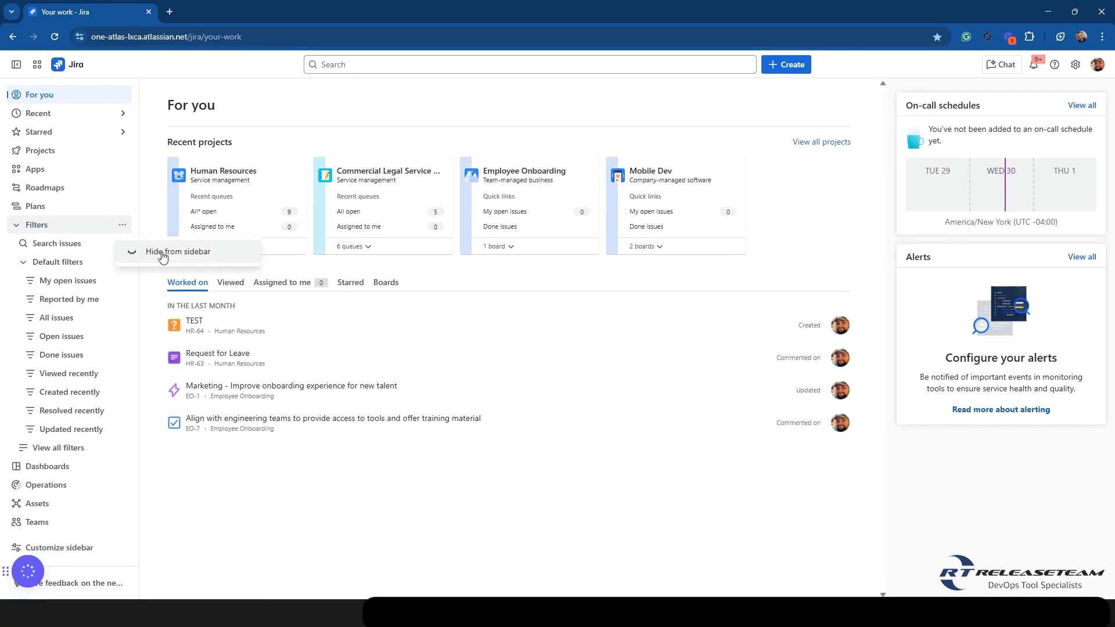
left_click(16, 226)
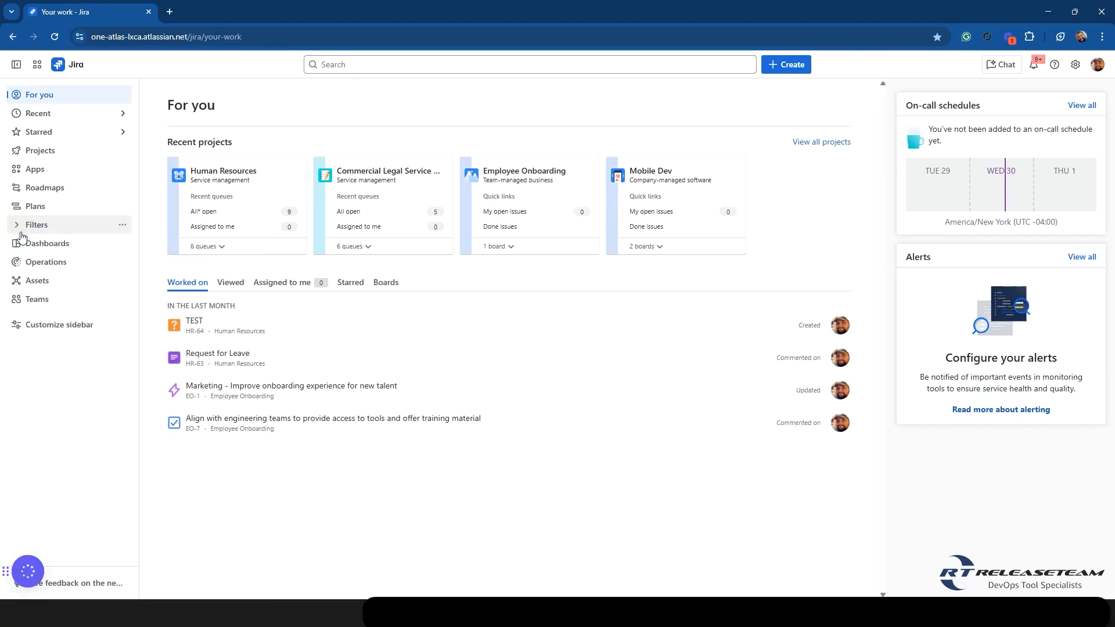
left_click(36, 249)
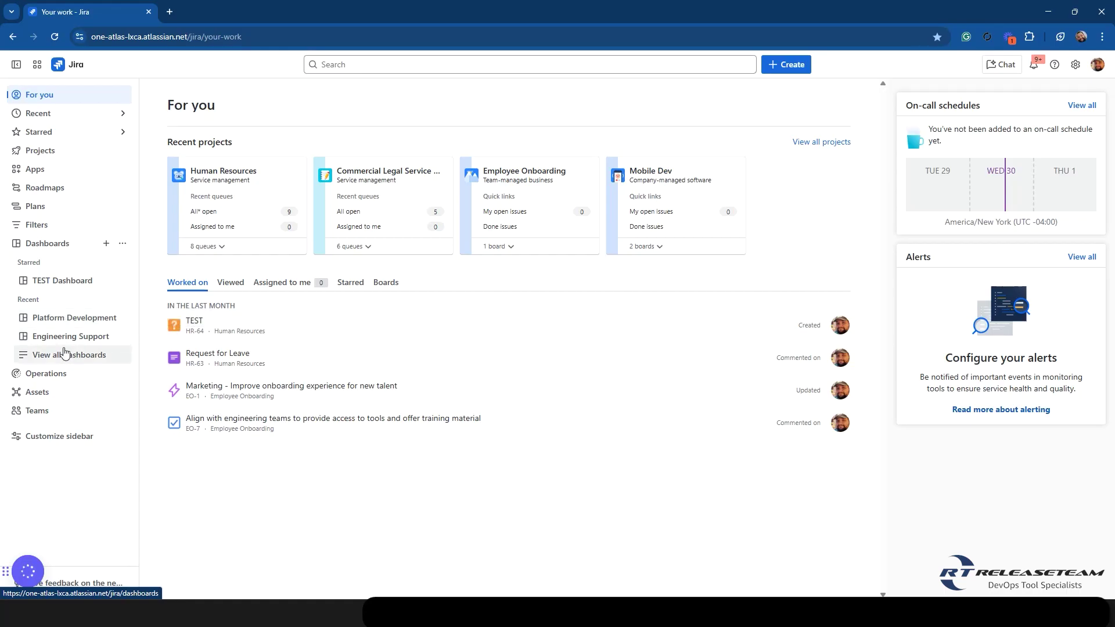
Step: Check the Dashboards options menu, then fold the Dashboards section up
left_click(123, 244)
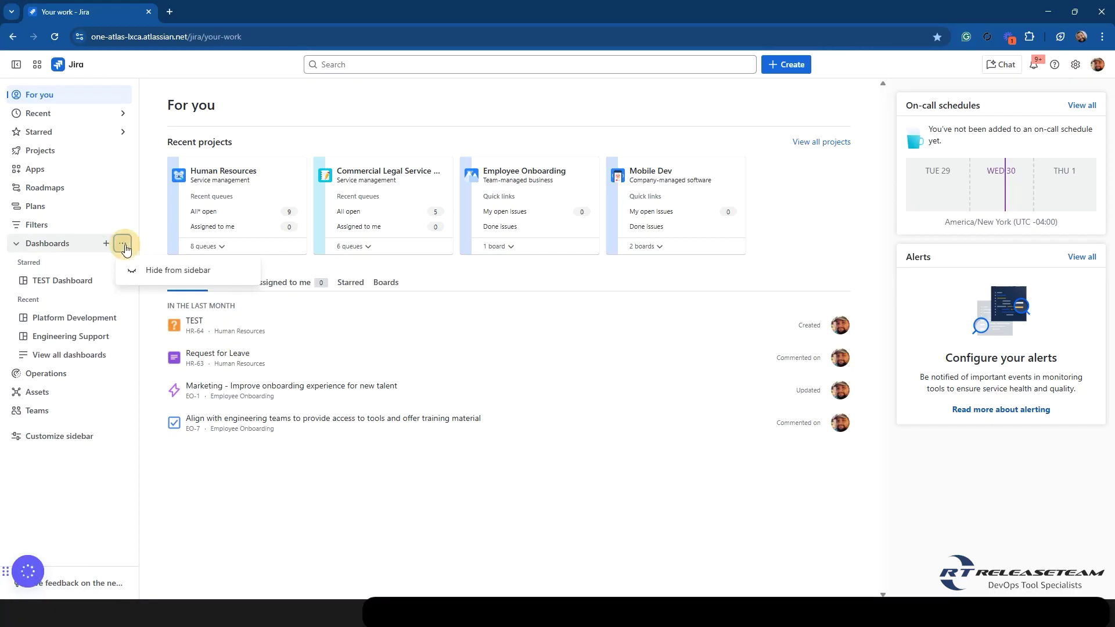
left_click(22, 243)
left_click(18, 247)
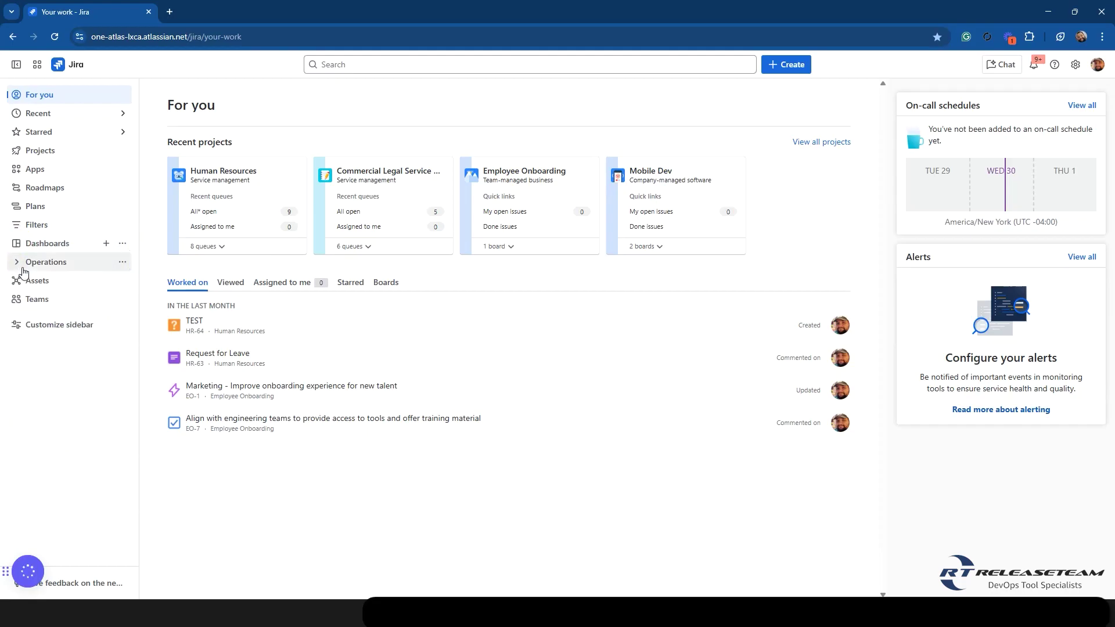
left_click(29, 265)
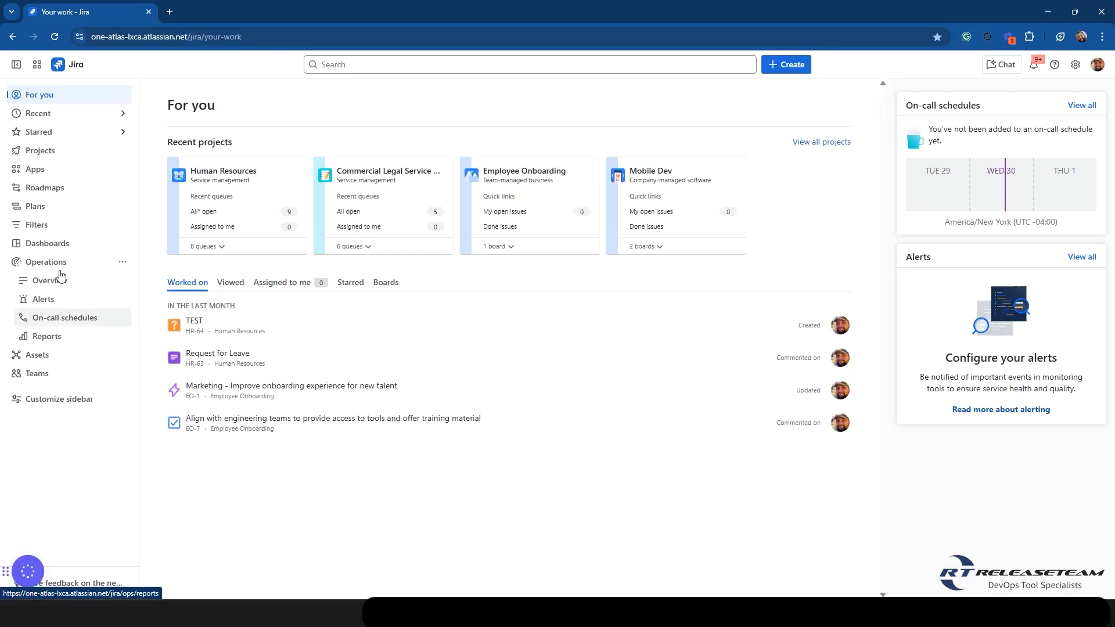
left_click(124, 264)
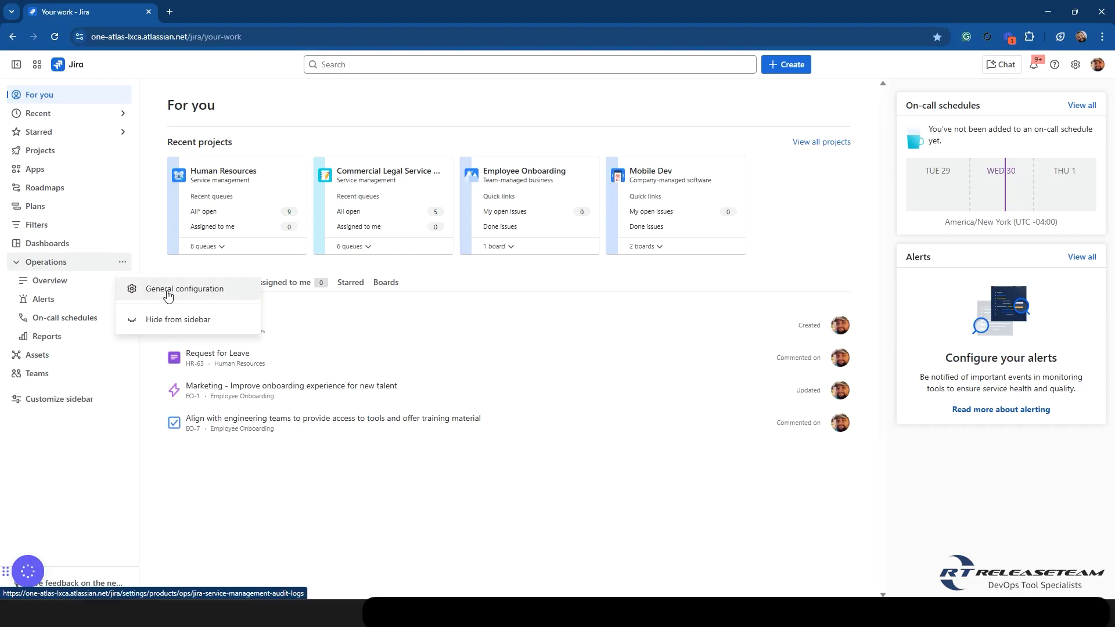
left_click(16, 265)
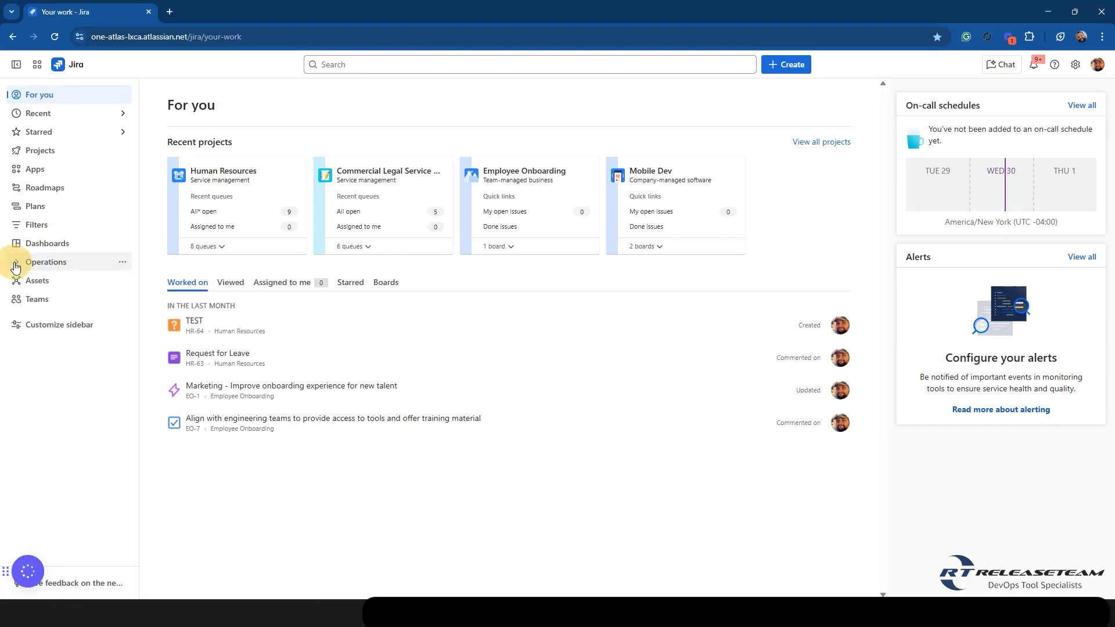
left_click(29, 282)
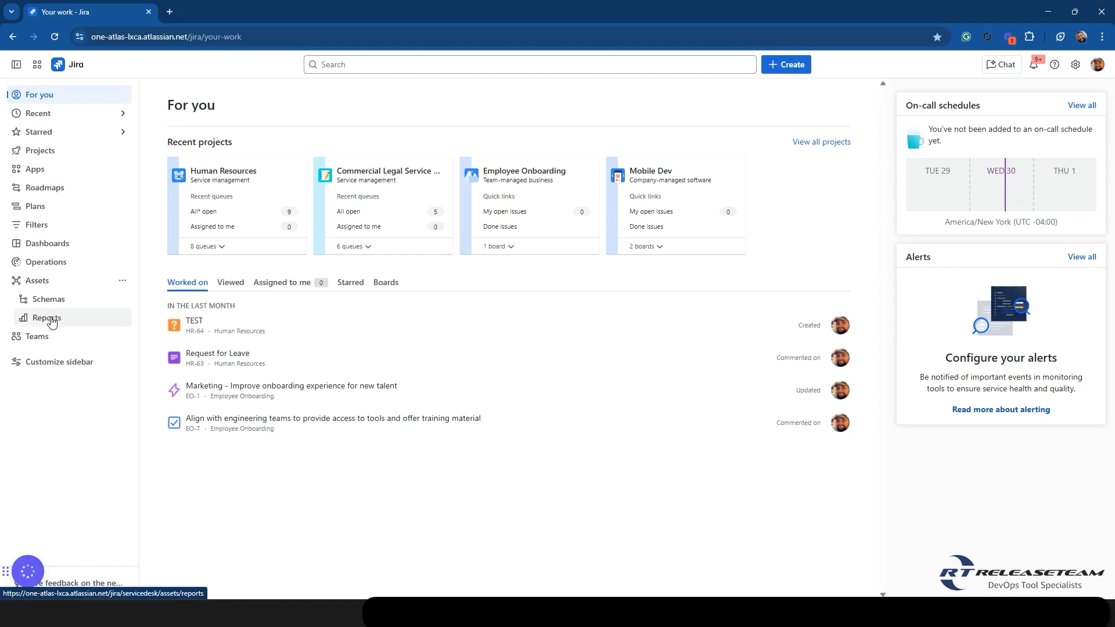
left_click(123, 281)
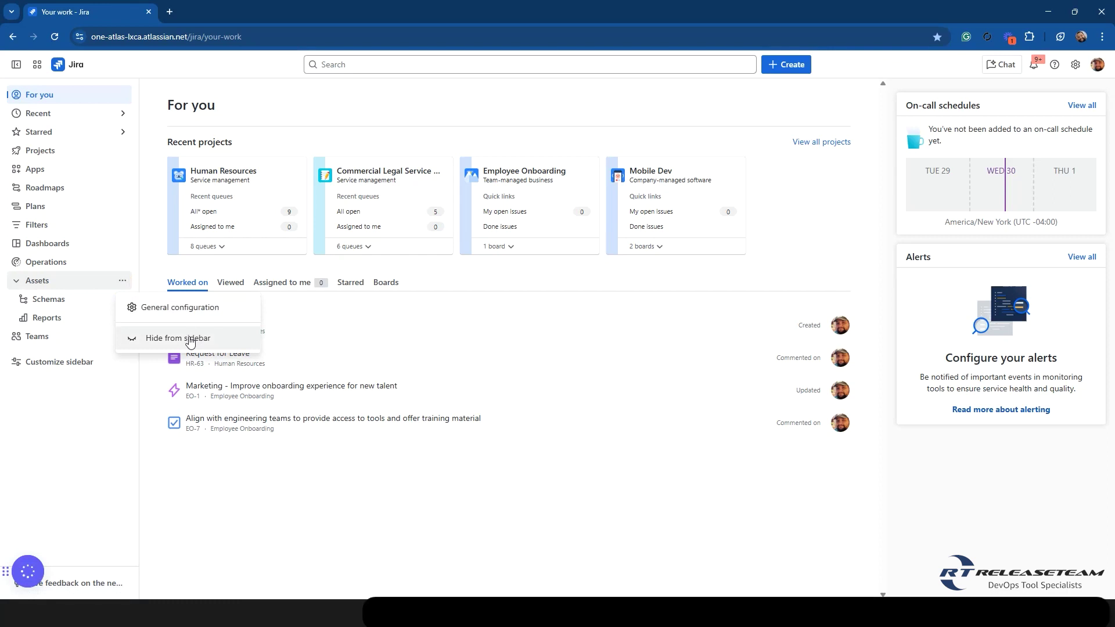
Step: Collapse Assets, go to Teams, and preview its add-people and extra-actions menus
left_click(17, 283)
left_click(16, 281)
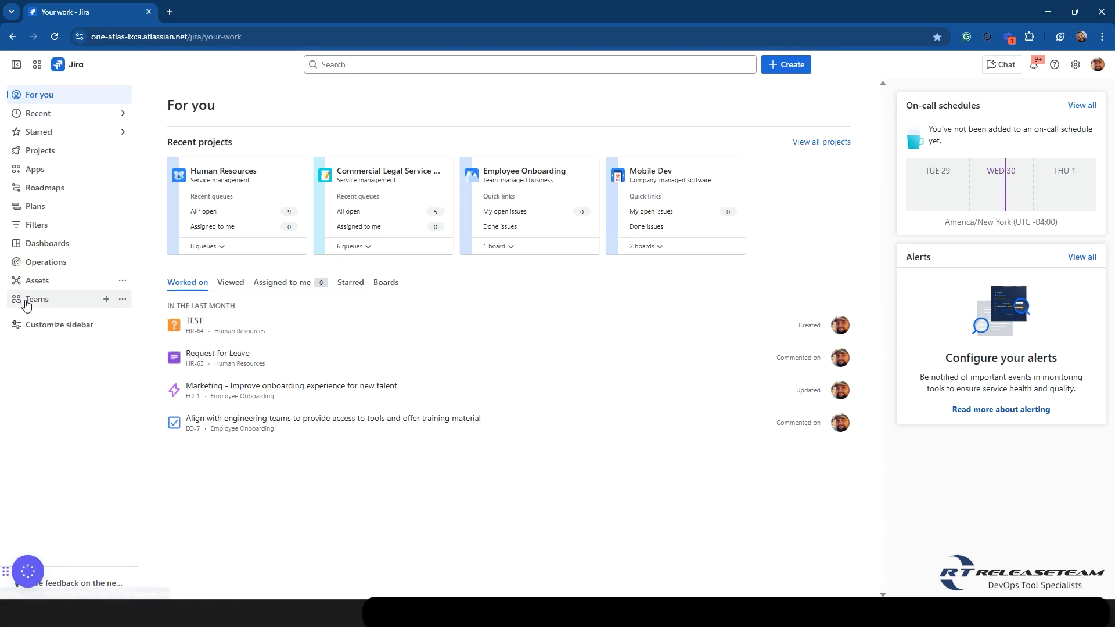
left_click(26, 302)
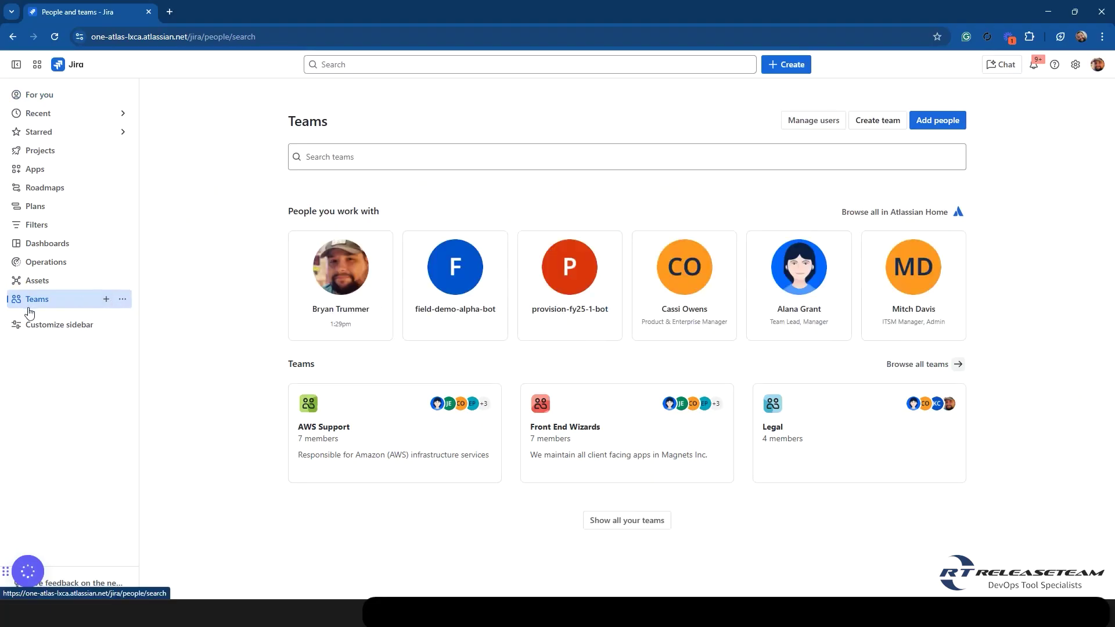
left_click(106, 300)
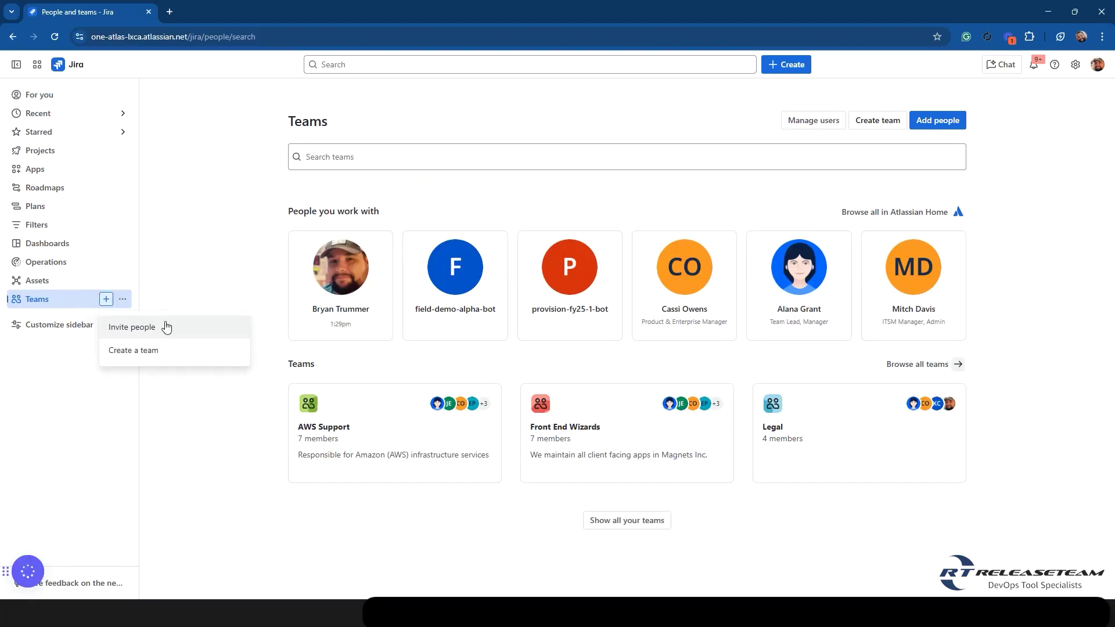
left_click(123, 300)
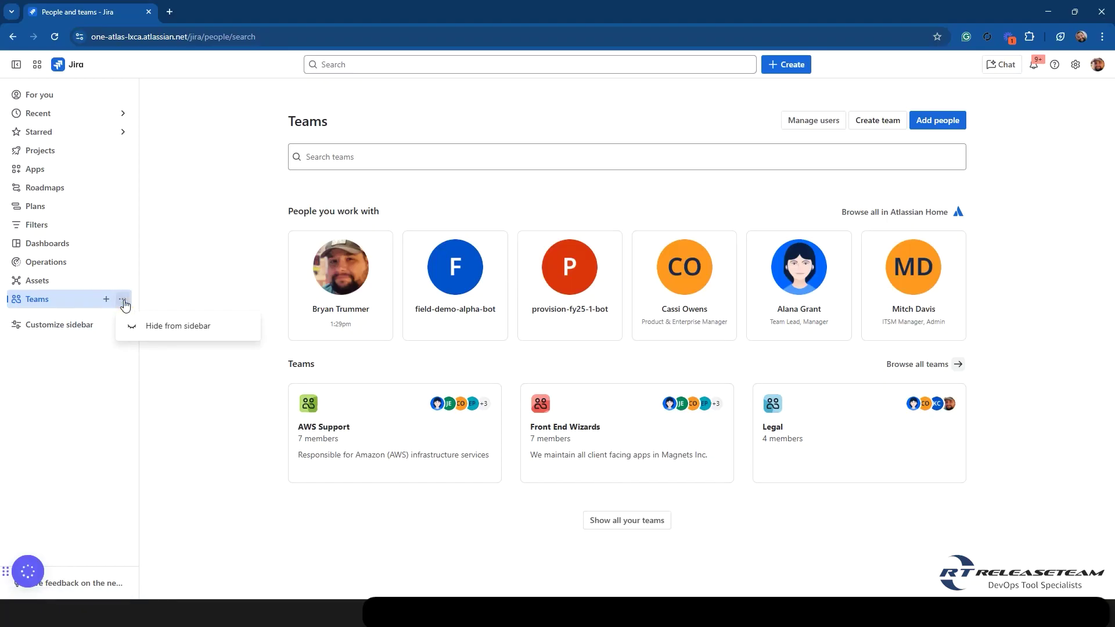
Step: In Customize sidebar, drag Projects to the top, uncheck Operations, and save
left_click(53, 325)
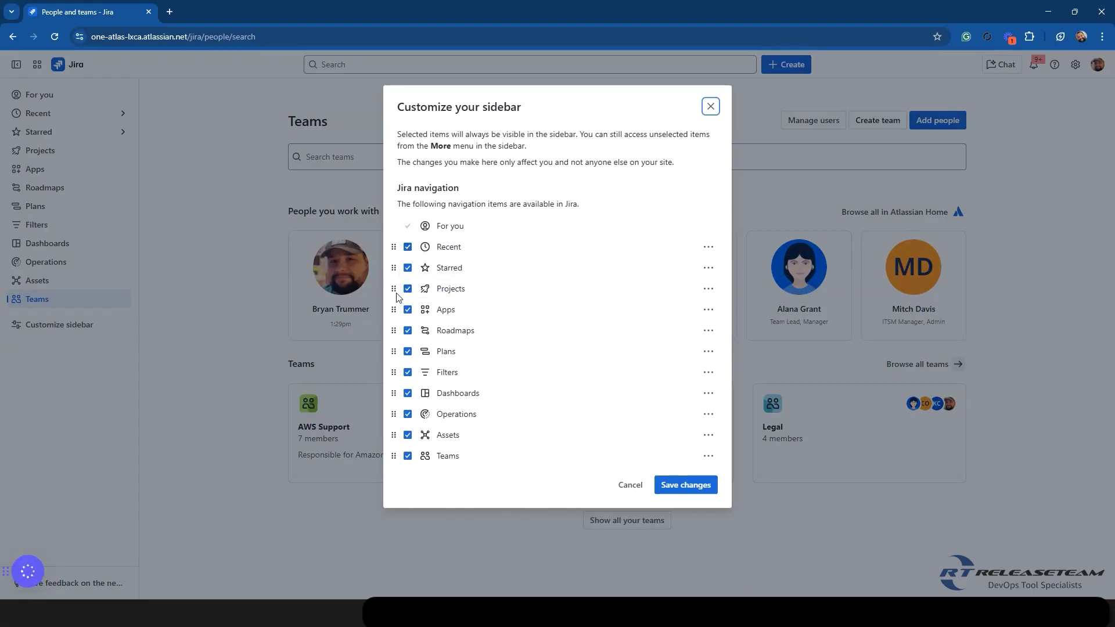
left_click_drag(394, 291, 401, 240)
left_click_drag(394, 289, 402, 244)
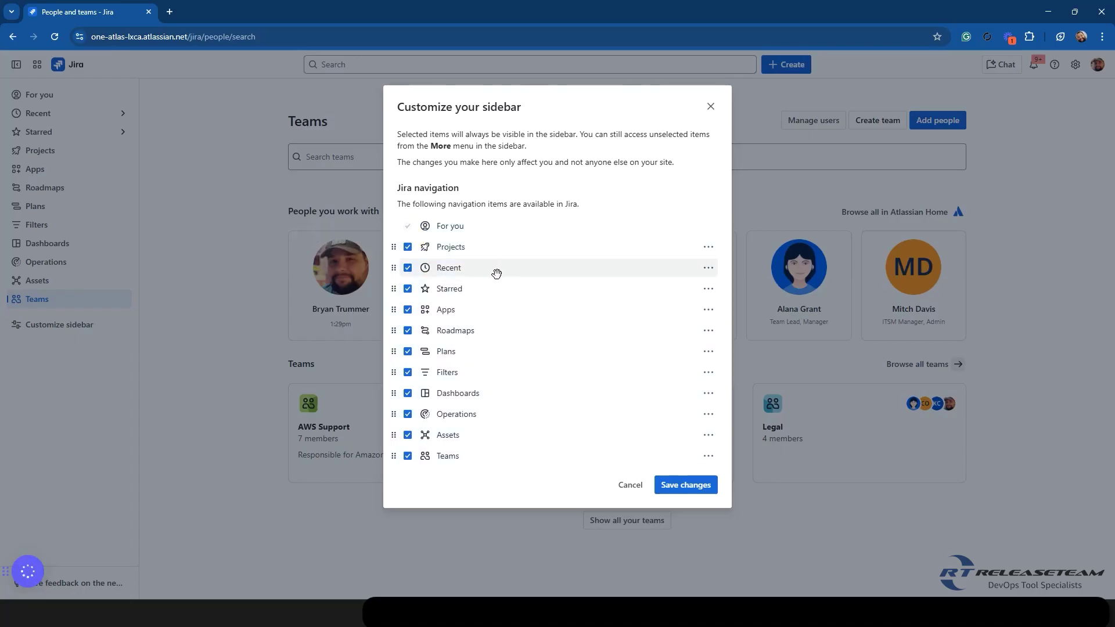
left_click(407, 414)
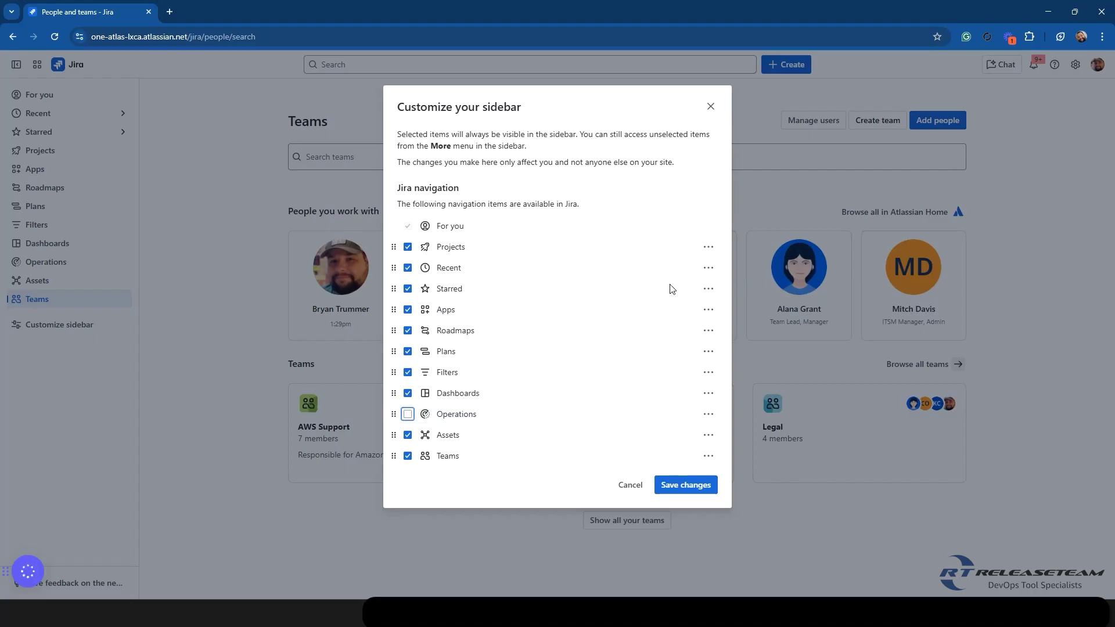
left_click(684, 487)
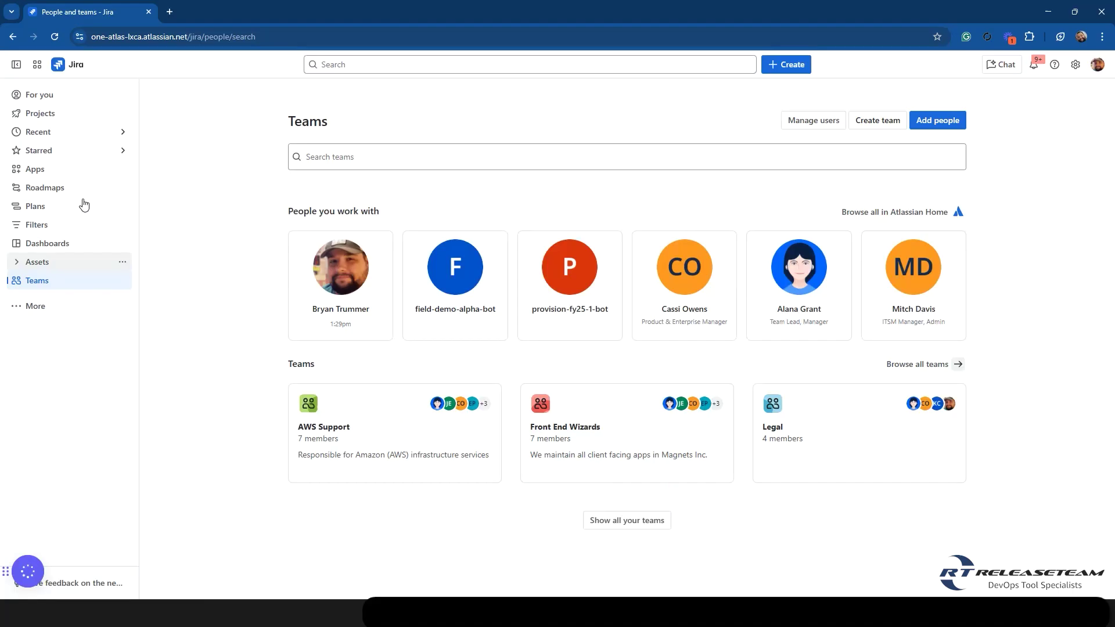
Step: Return to For you, then inspect Projects' Move item options in Customize sidebar unchanged
left_click(75, 67)
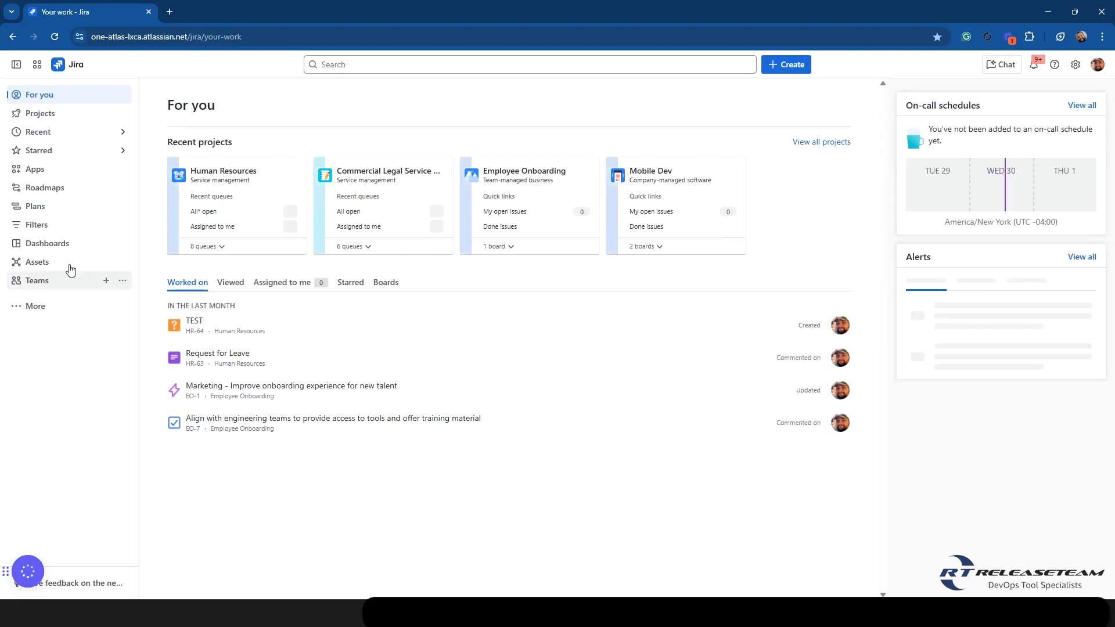
left_click(39, 317)
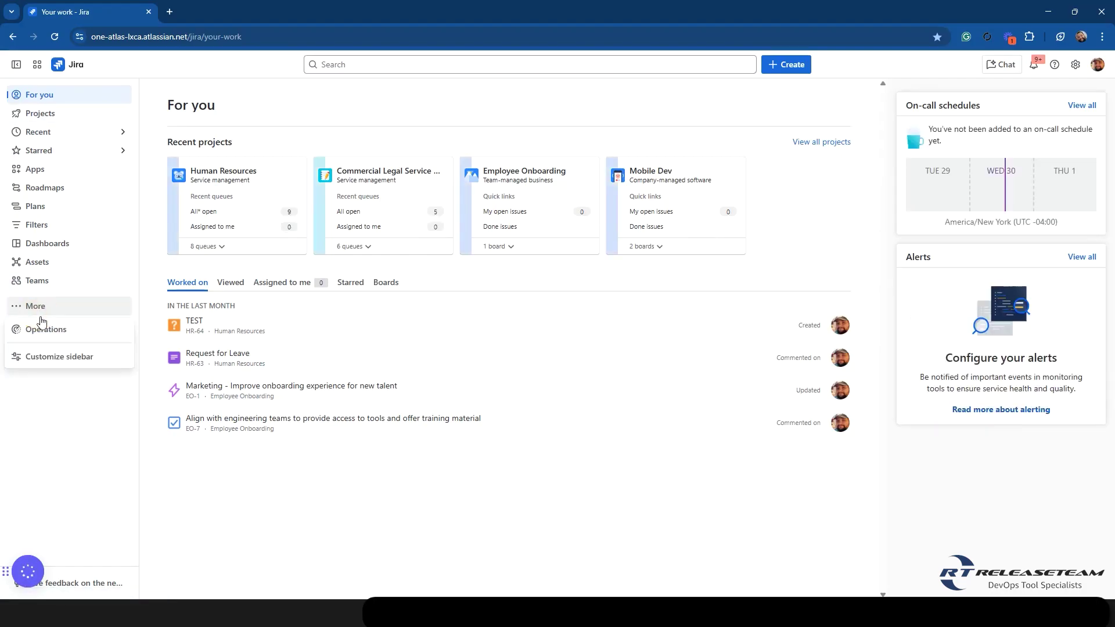
left_click(53, 358)
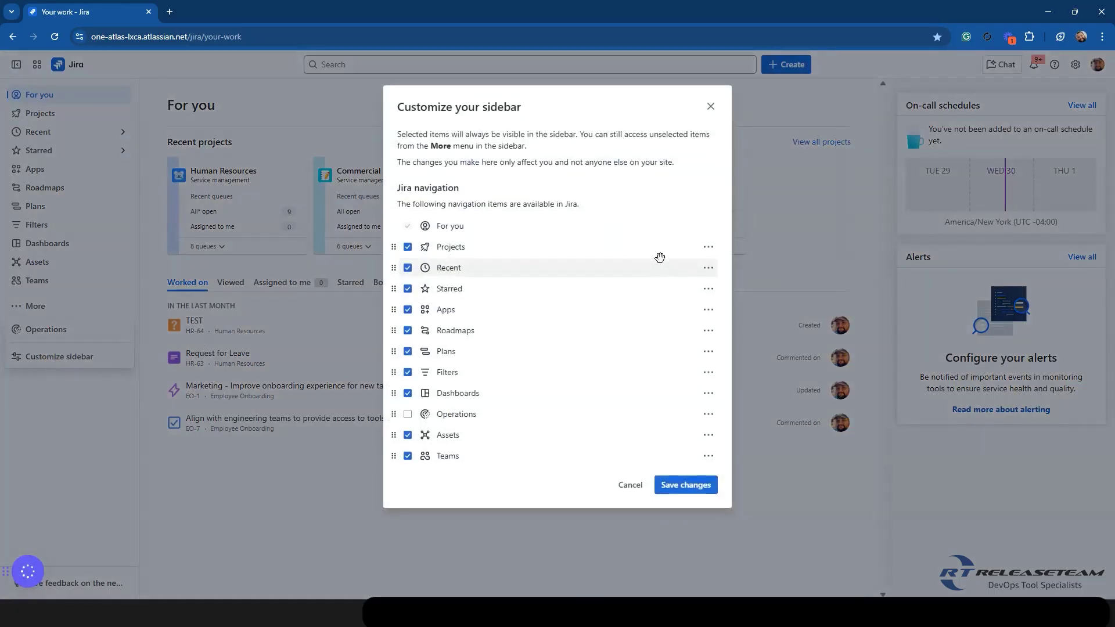
left_click(708, 248)
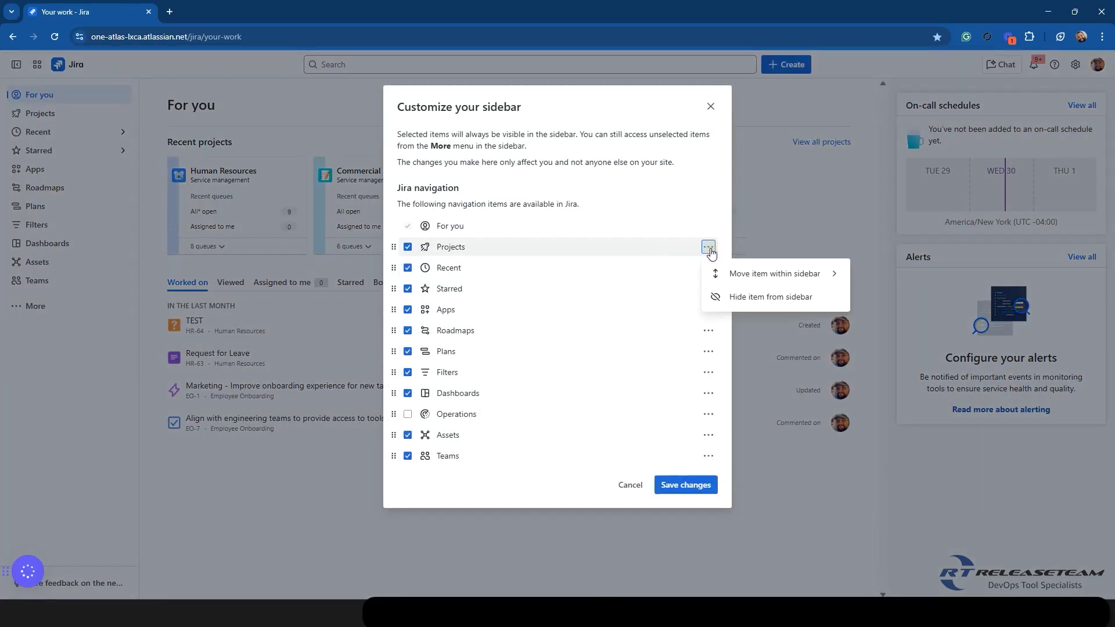
left_click(760, 280)
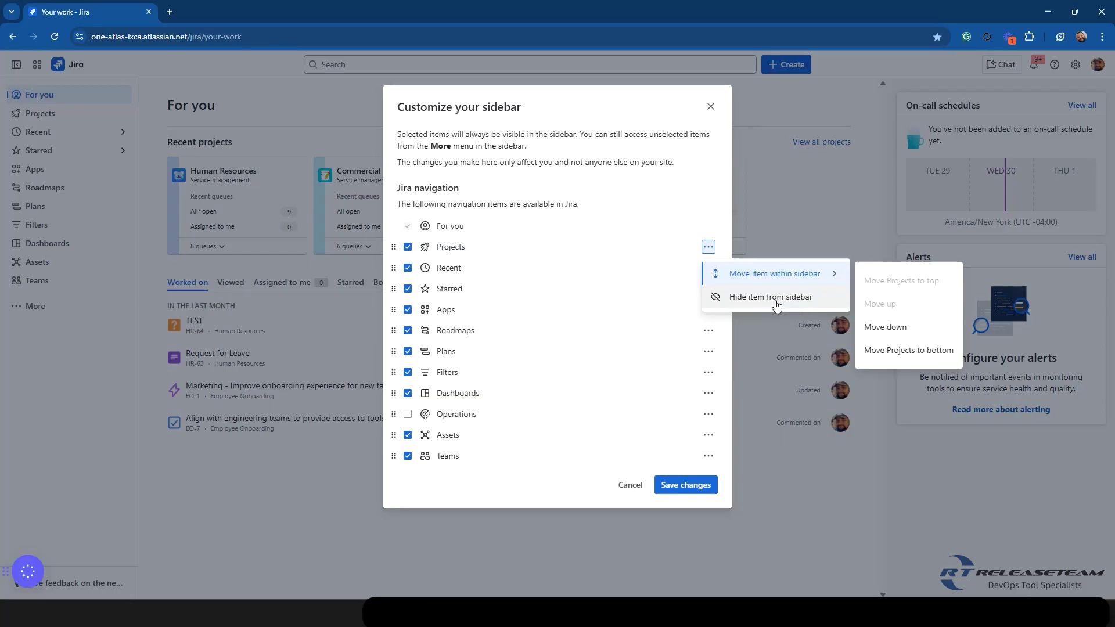
left_click(710, 107)
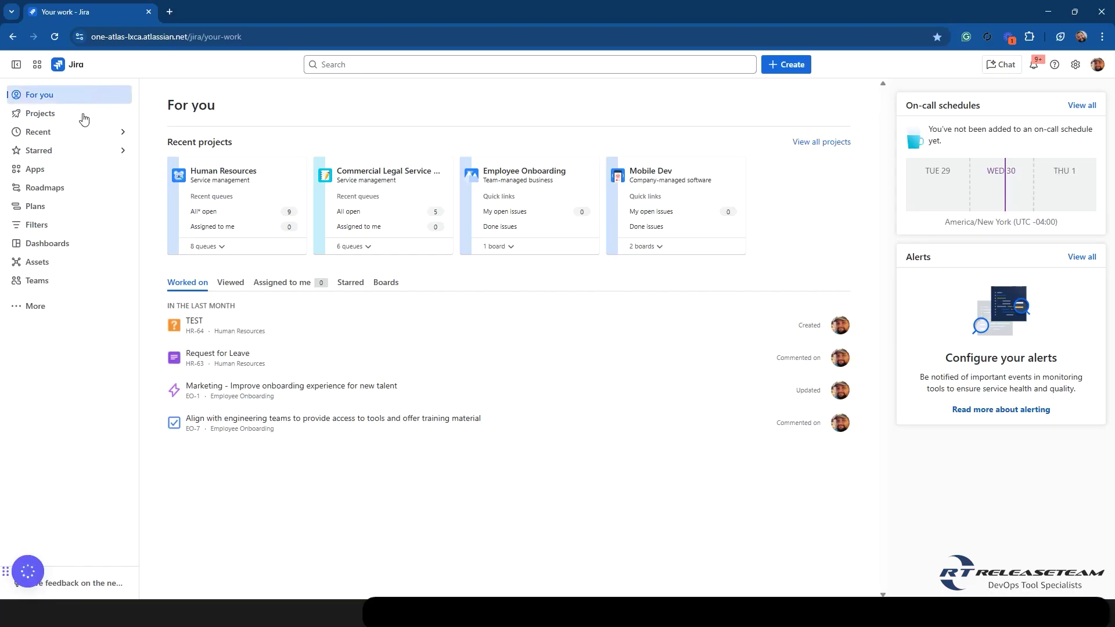
left_click(16, 68)
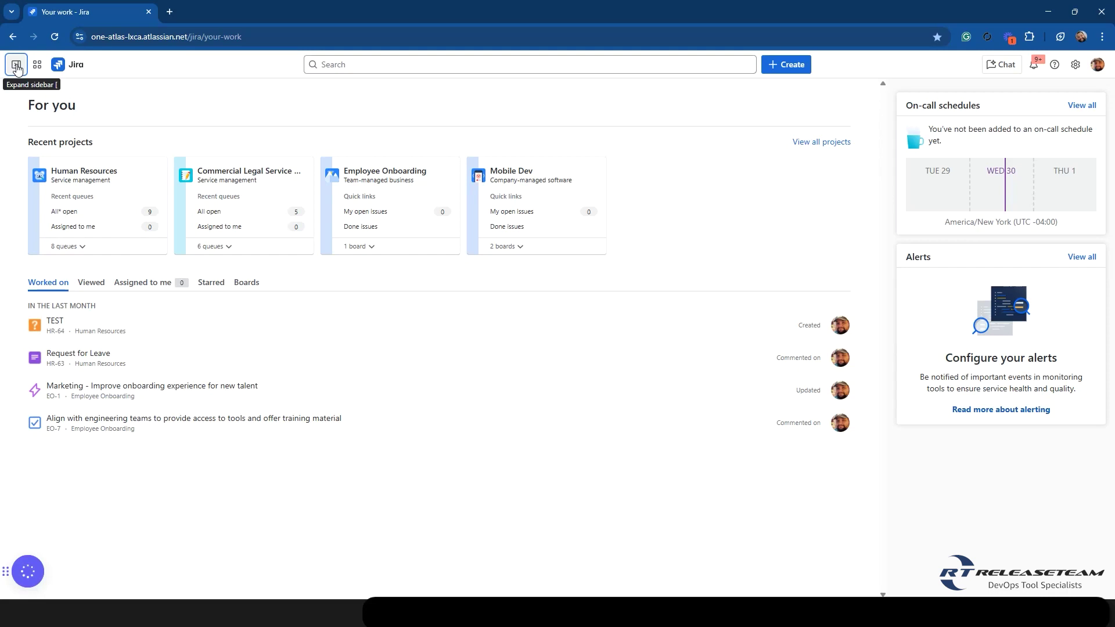
left_click(17, 68)
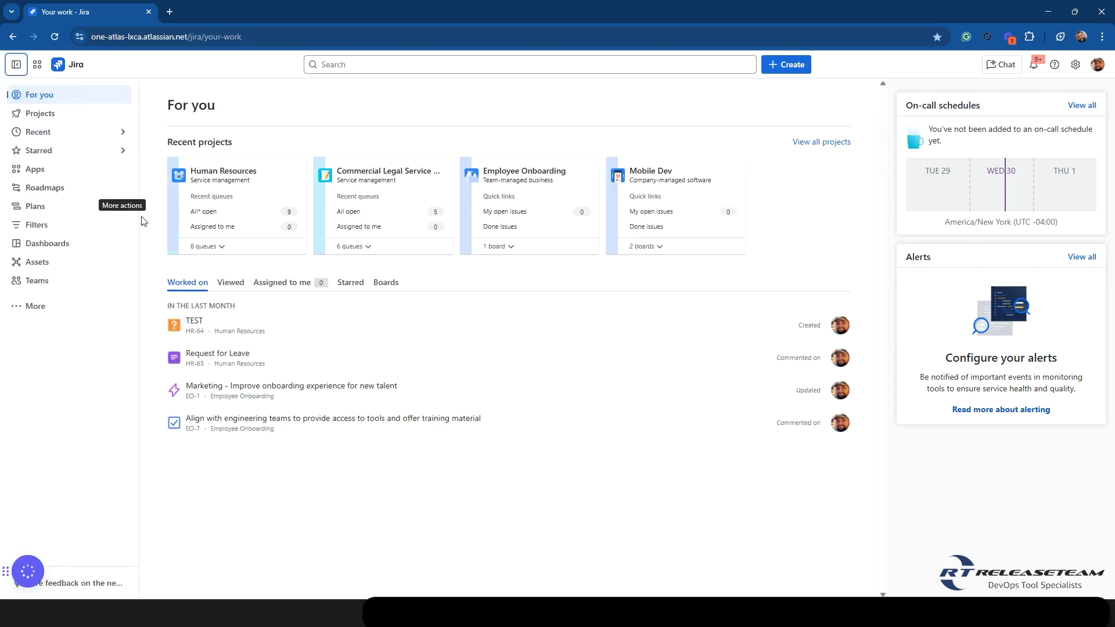
left_click_drag(139, 244, 105, 264)
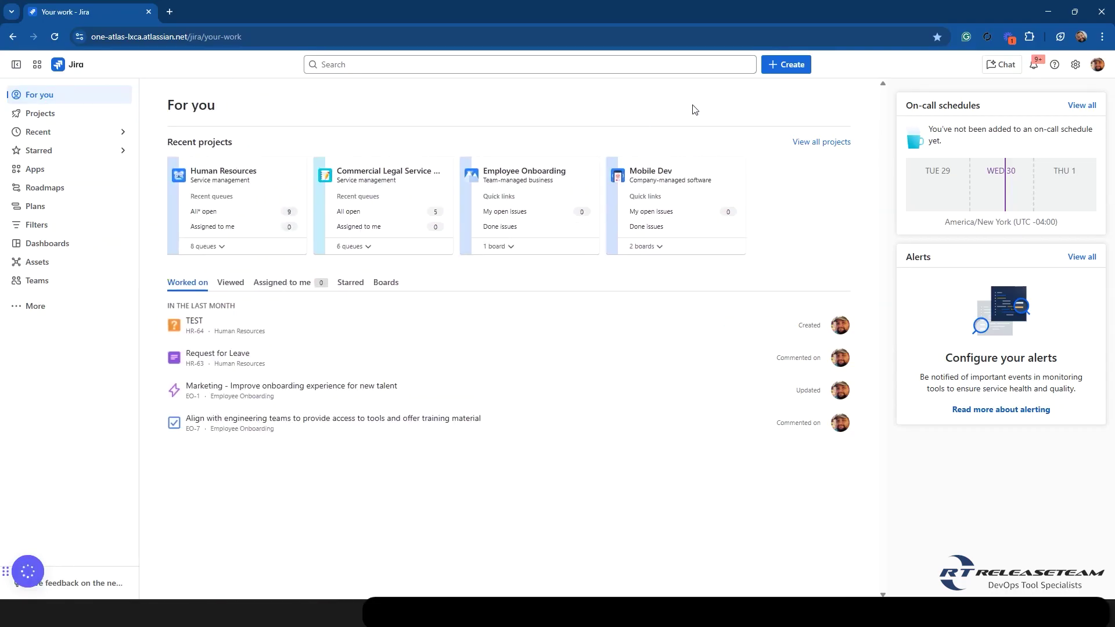